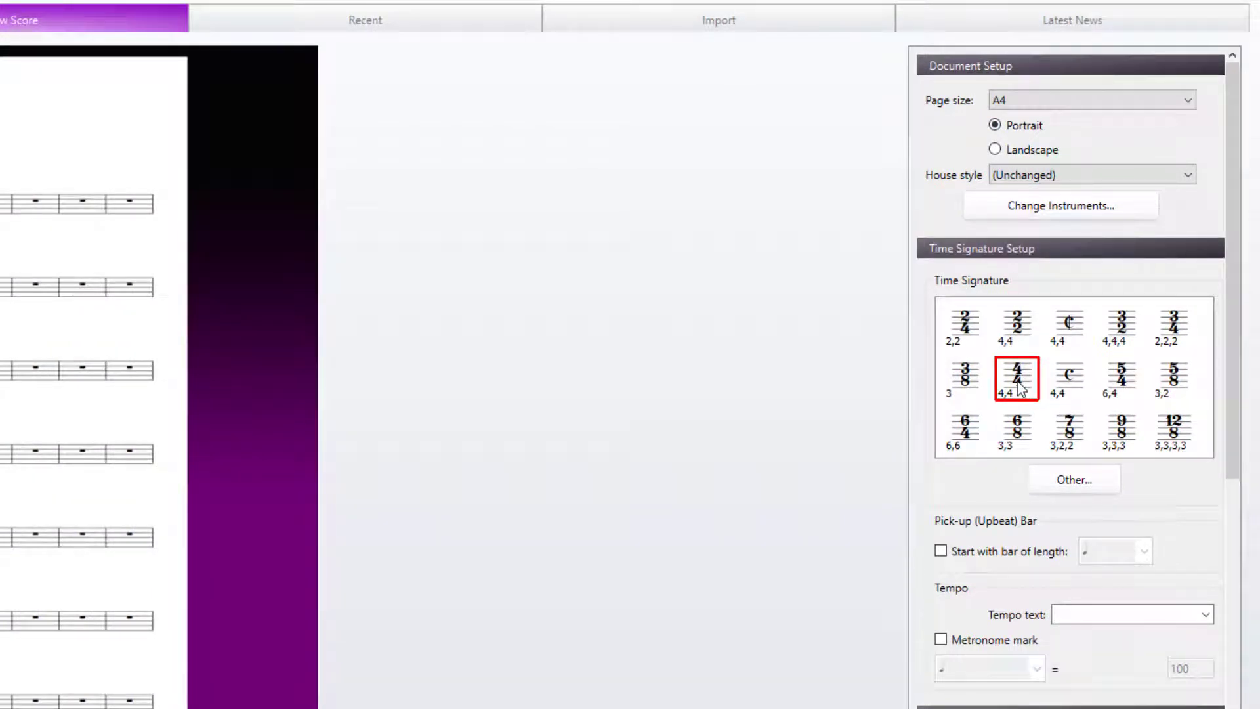
- Create the new score in 4/4 with no key signature, choosing C major
scroll(1029, 537, "down", 3)
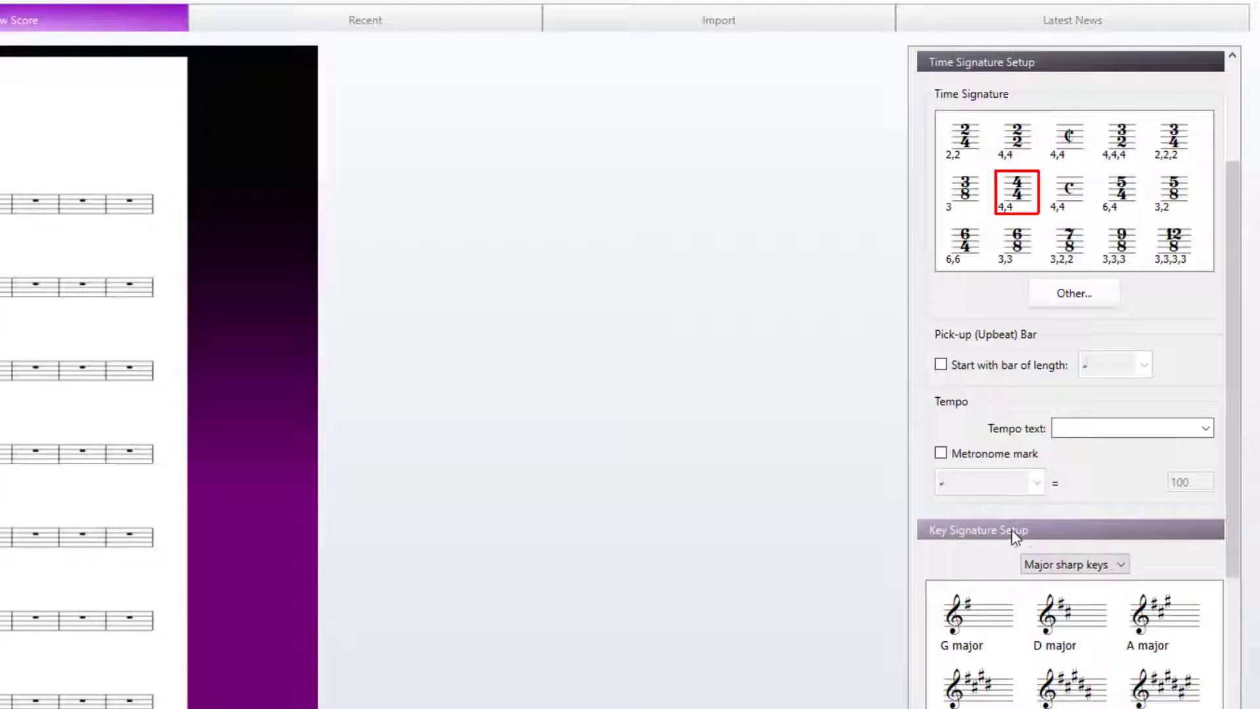
left_click(1121, 566)
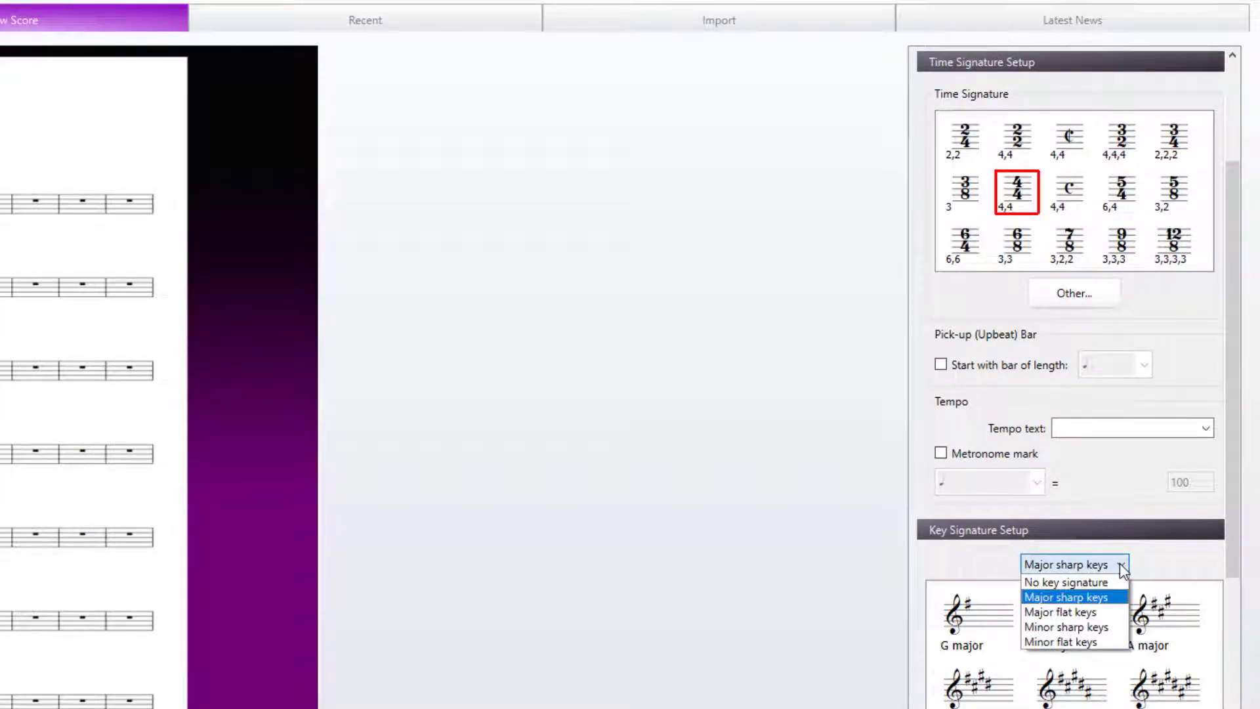
left_click(1064, 583)
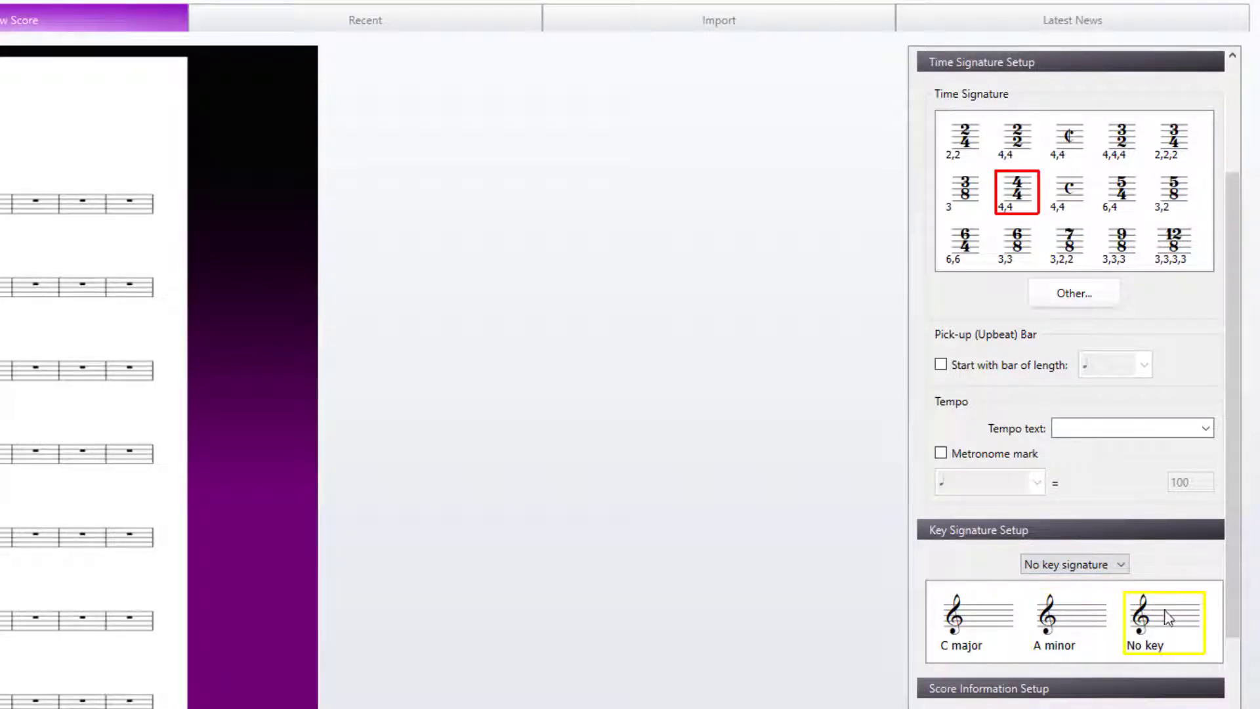
left_click(962, 632)
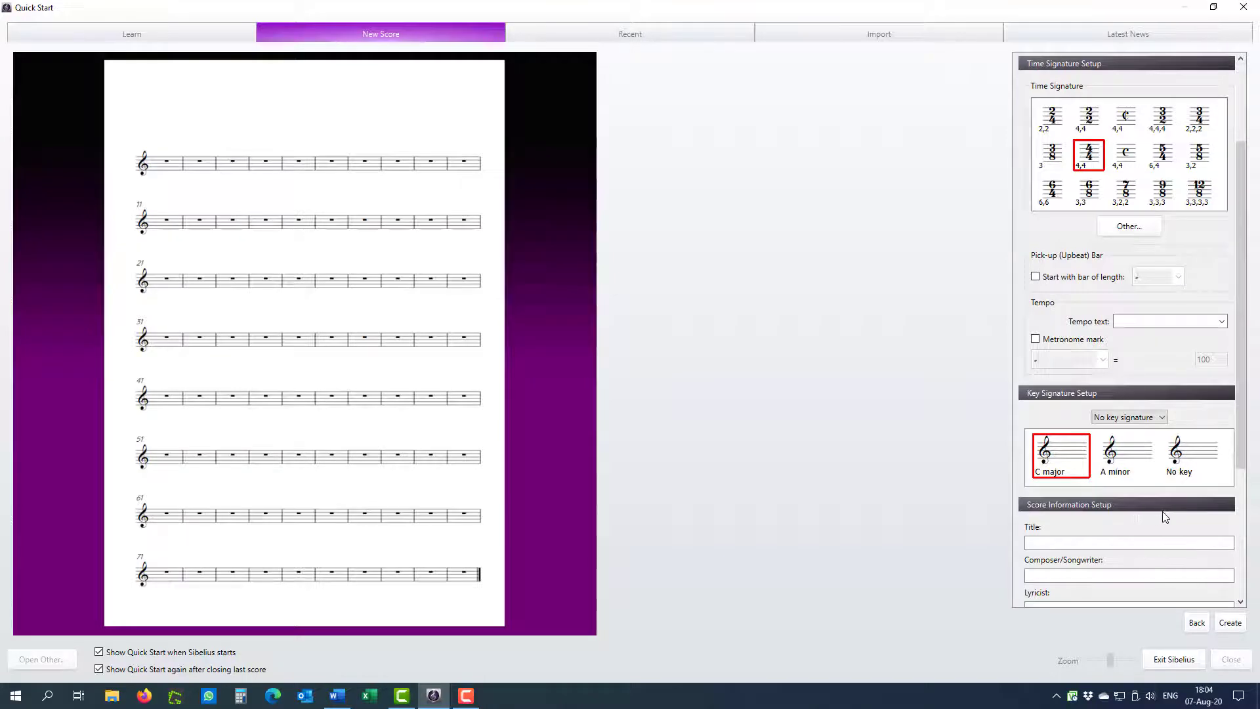
left_click(1229, 623)
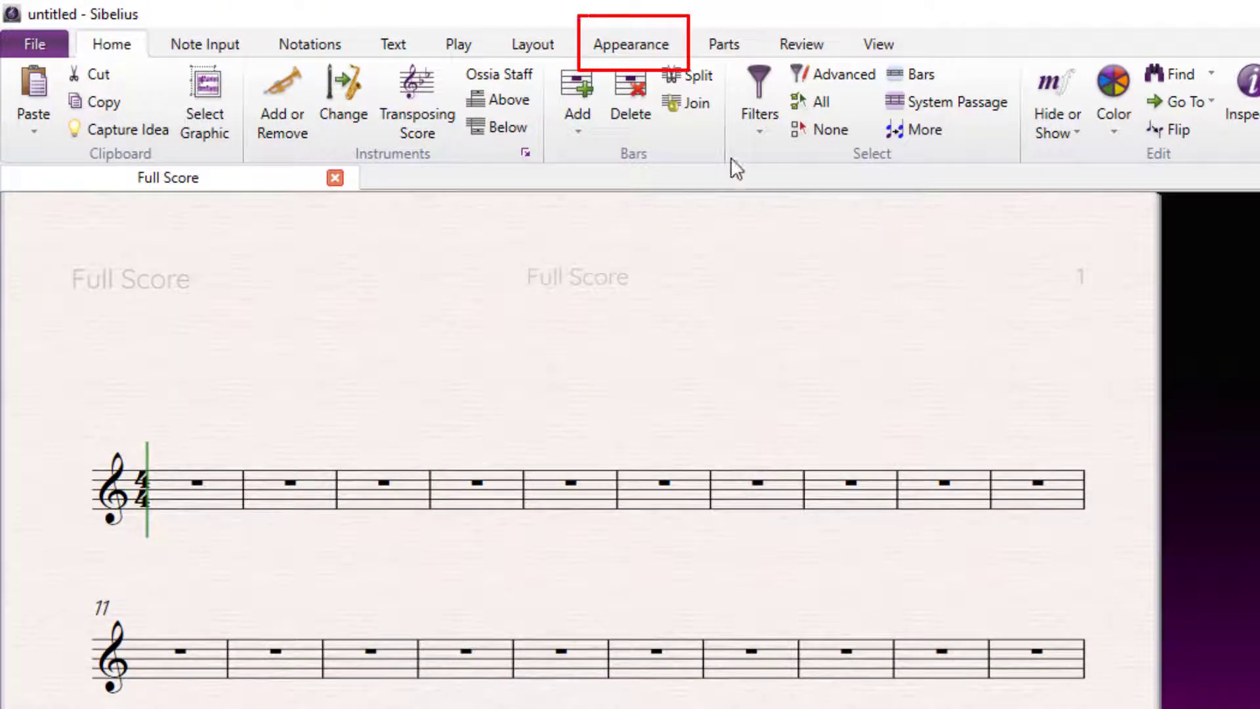
- Set the bar number frequency to No bar numbers in the Engraving Rules
left_click(628, 46)
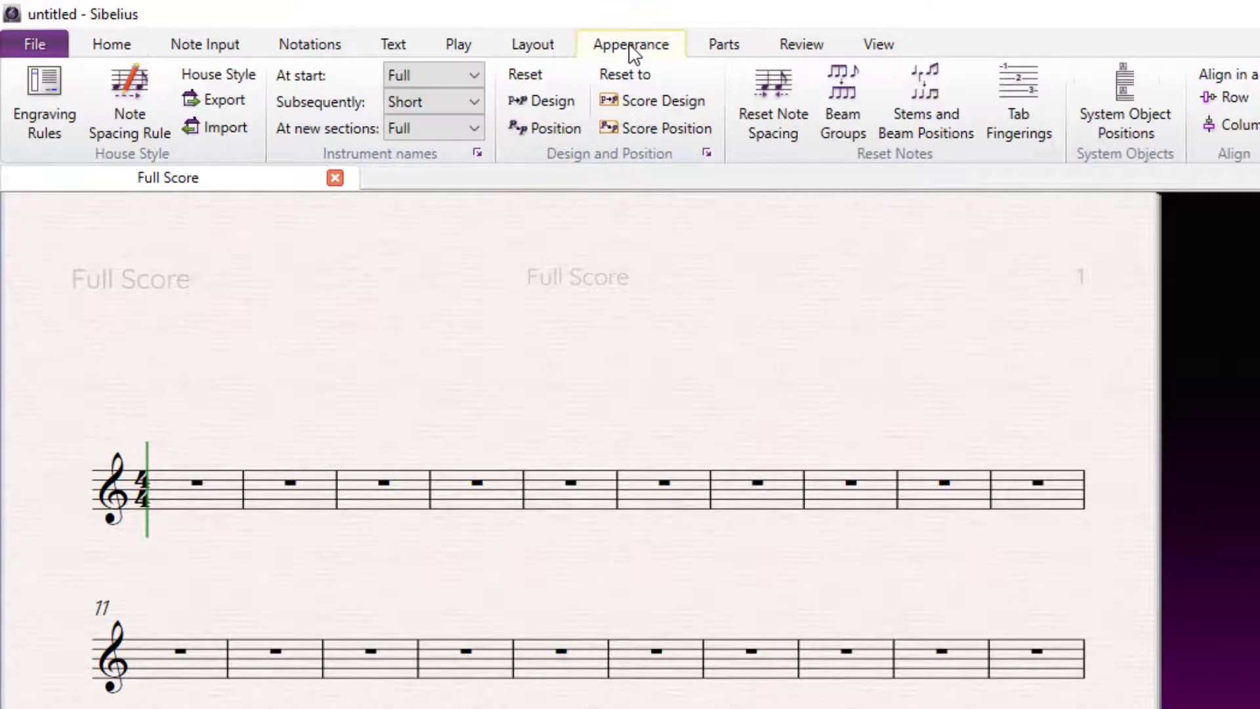
left_click(38, 89)
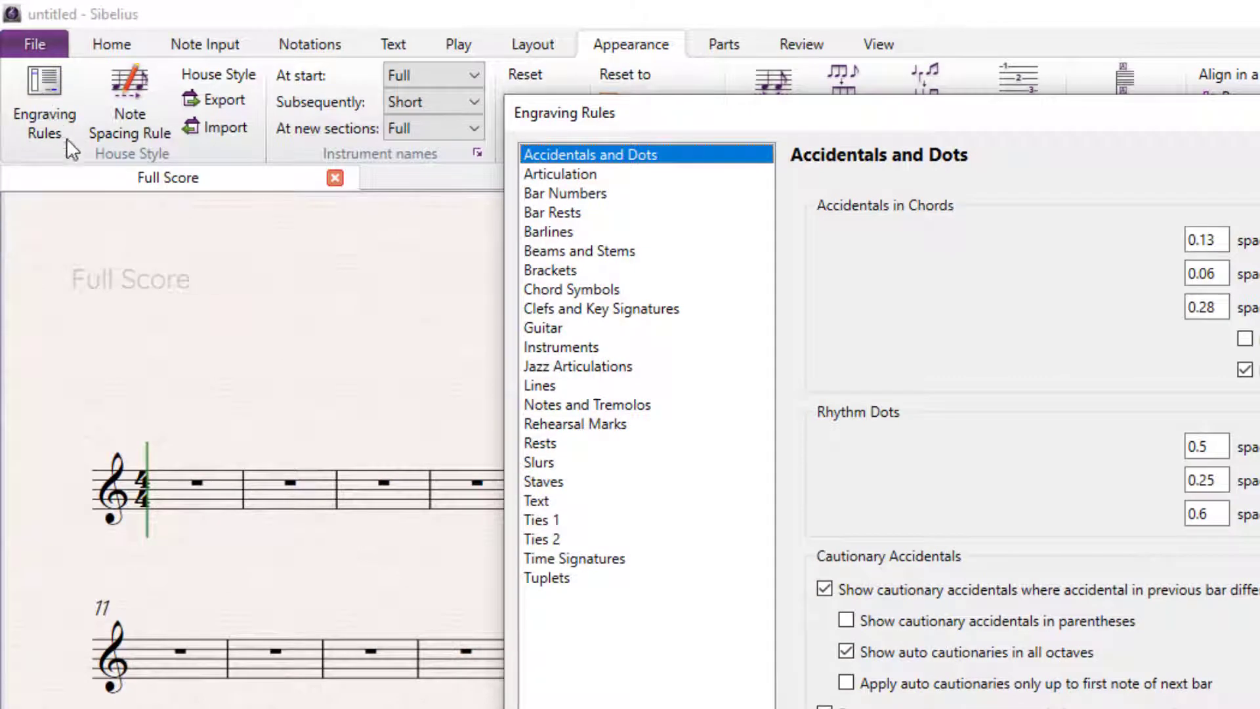
left_click(569, 197)
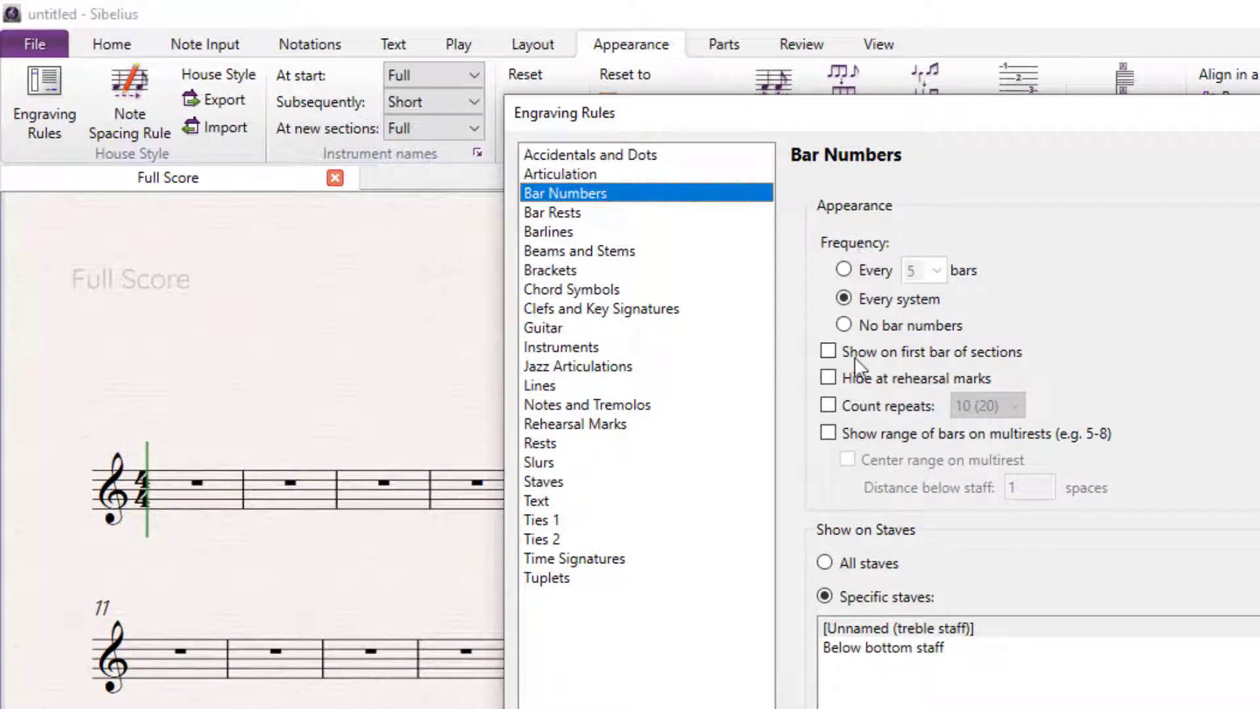
left_click(844, 334)
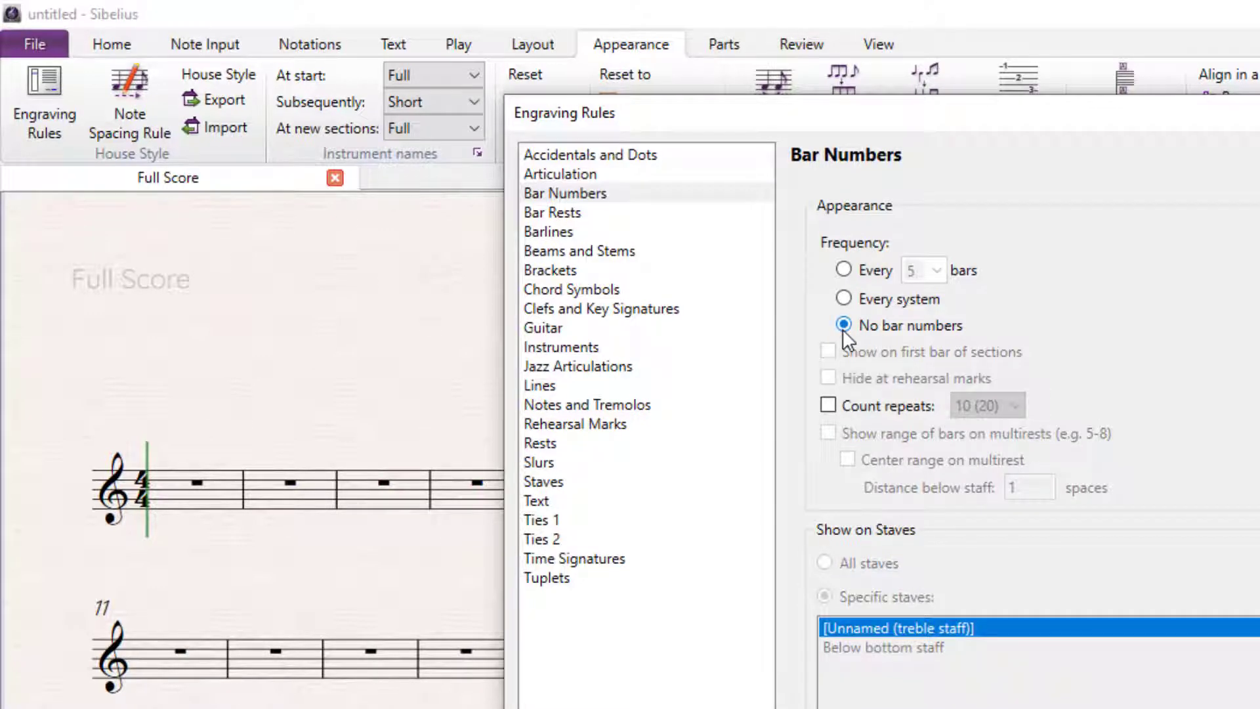
- Set the default barline type to Invisible and apply the engraving rules to the score
left_click(548, 234)
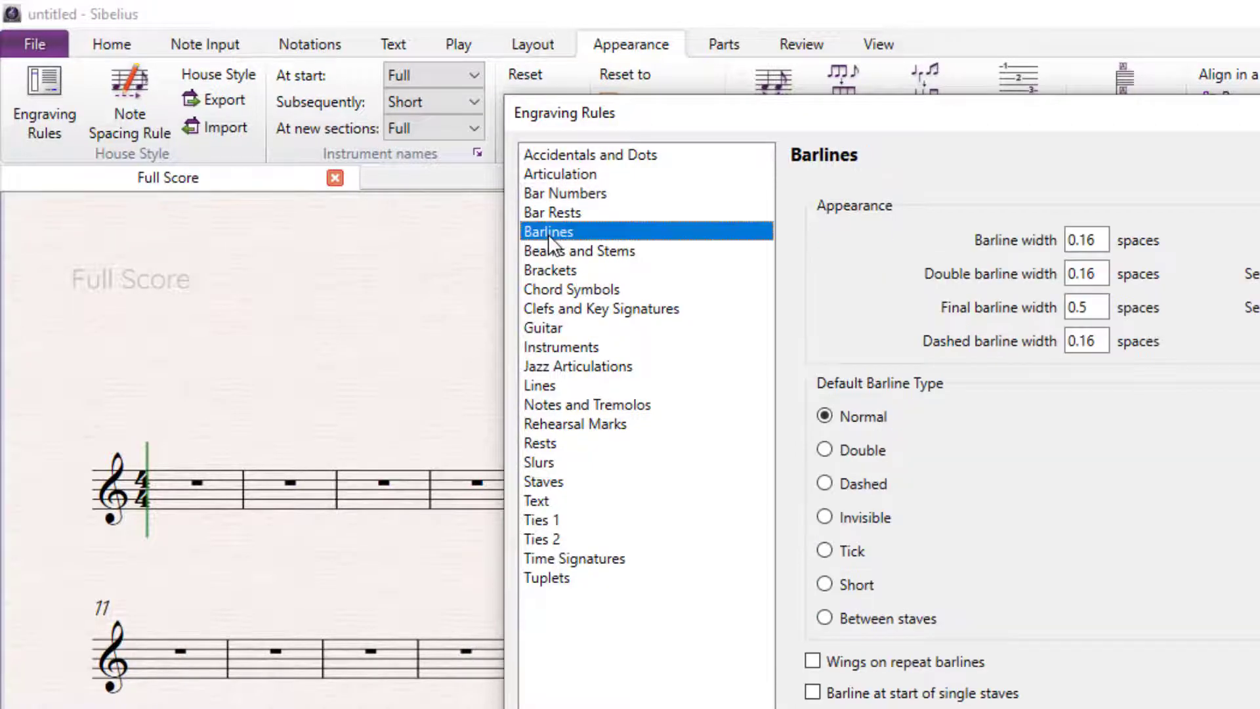
left_click(827, 518)
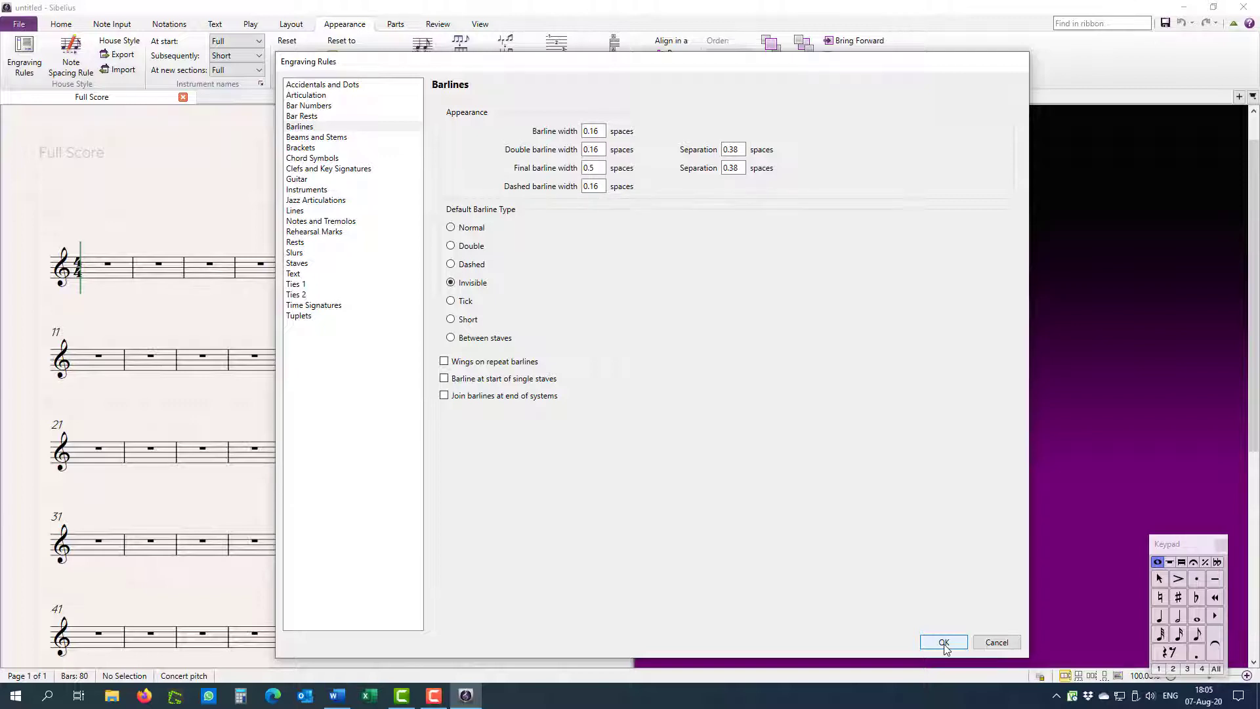
left_click(944, 643)
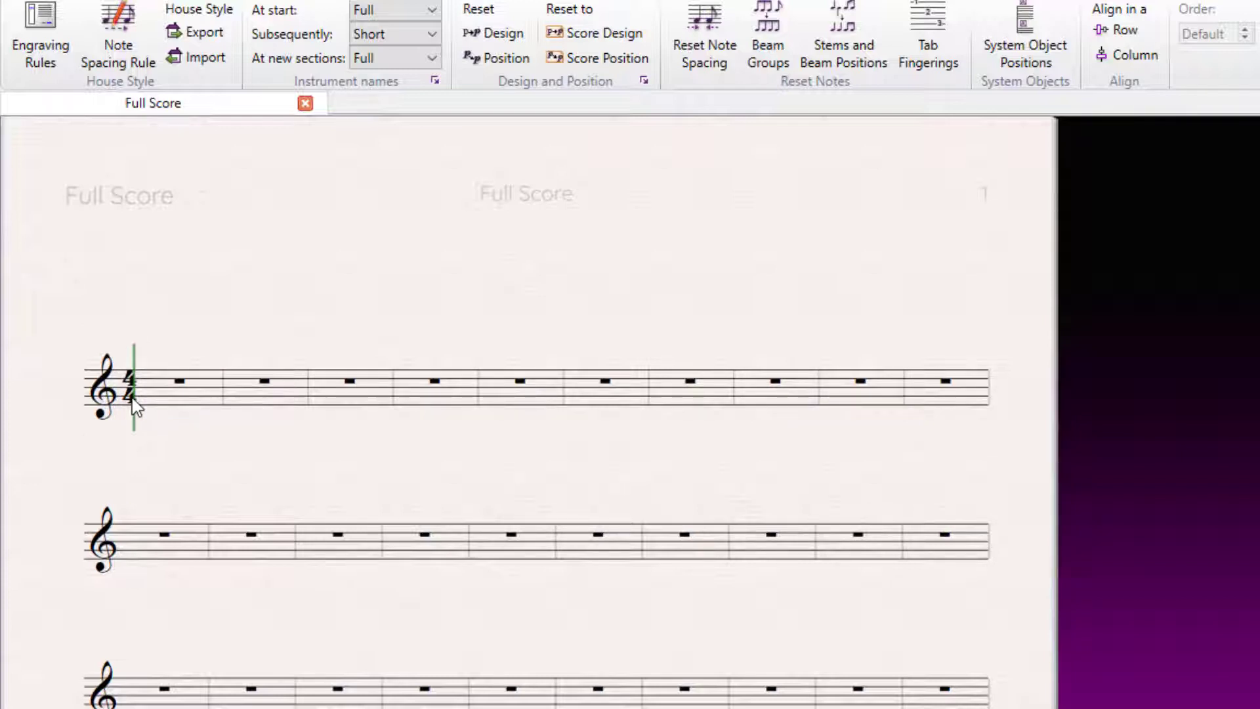
- Hide the 4/4 time signature at the start of the first staff
left_click(133, 400)
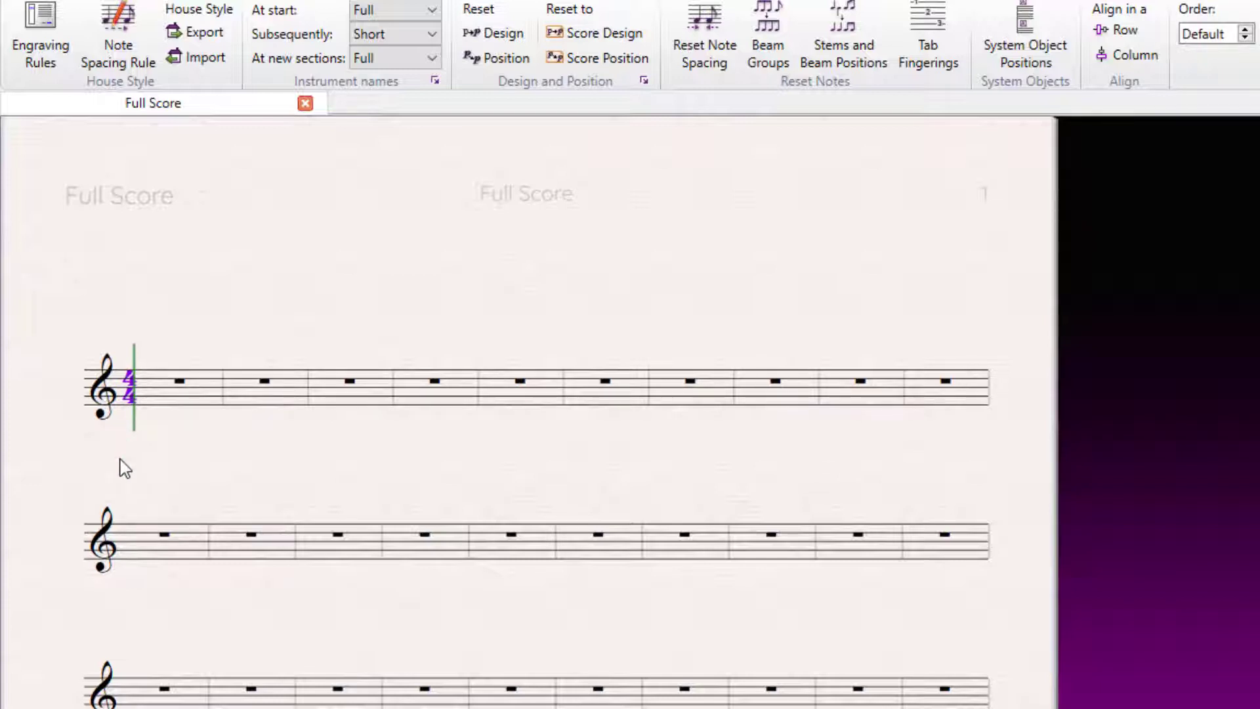
key("ctrl+shift+h")
key("Escape")
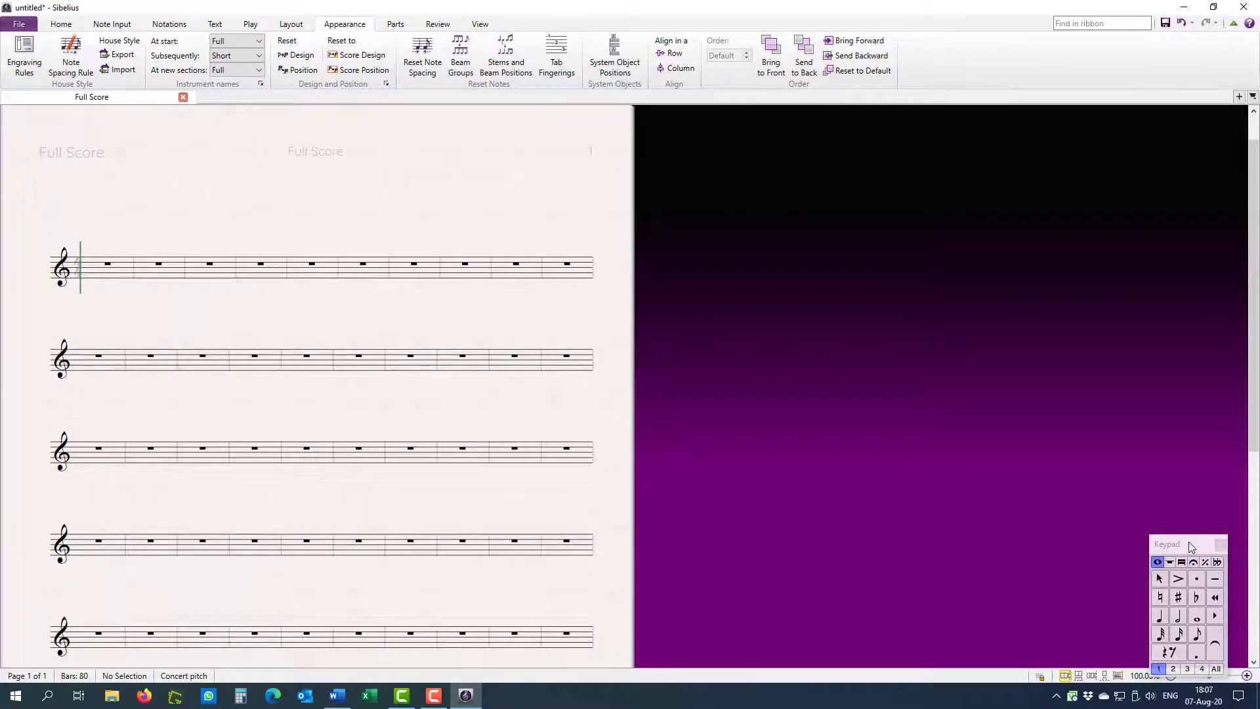
- Move the Keypad beside the score page and enter whole notes A and B in the first two bars
left_click_drag(1189, 545, 683, 243)
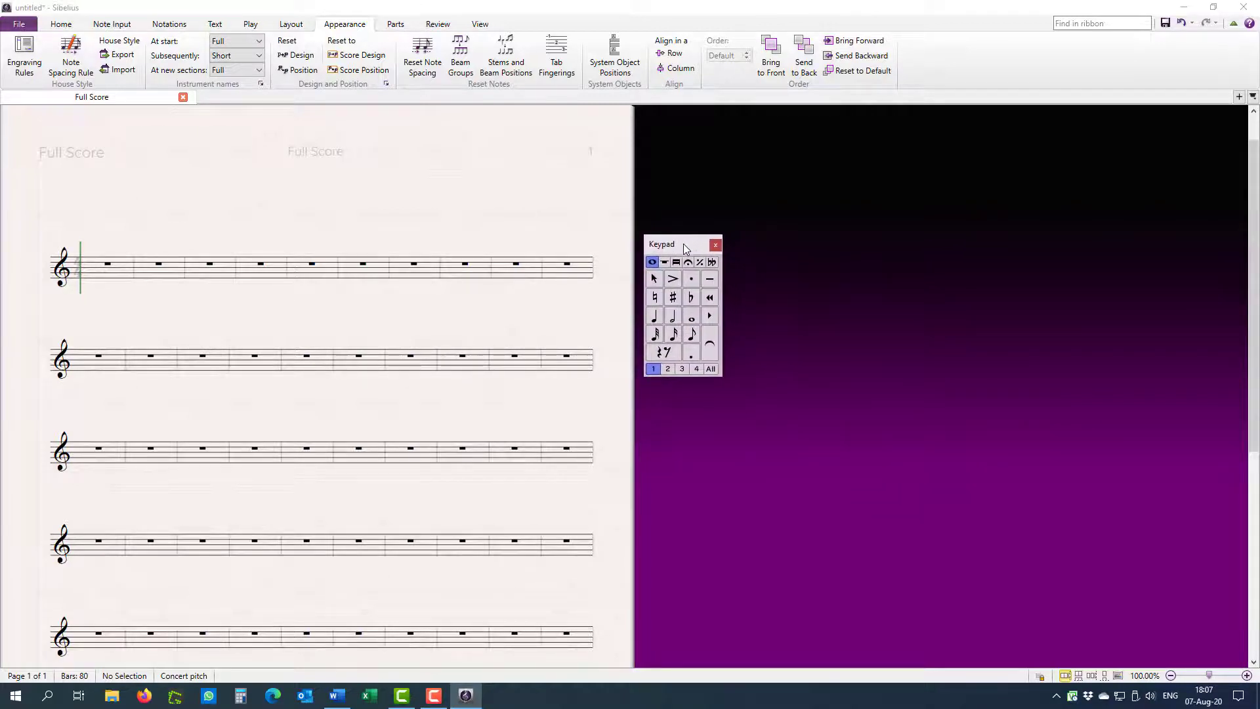
left_click(92, 272)
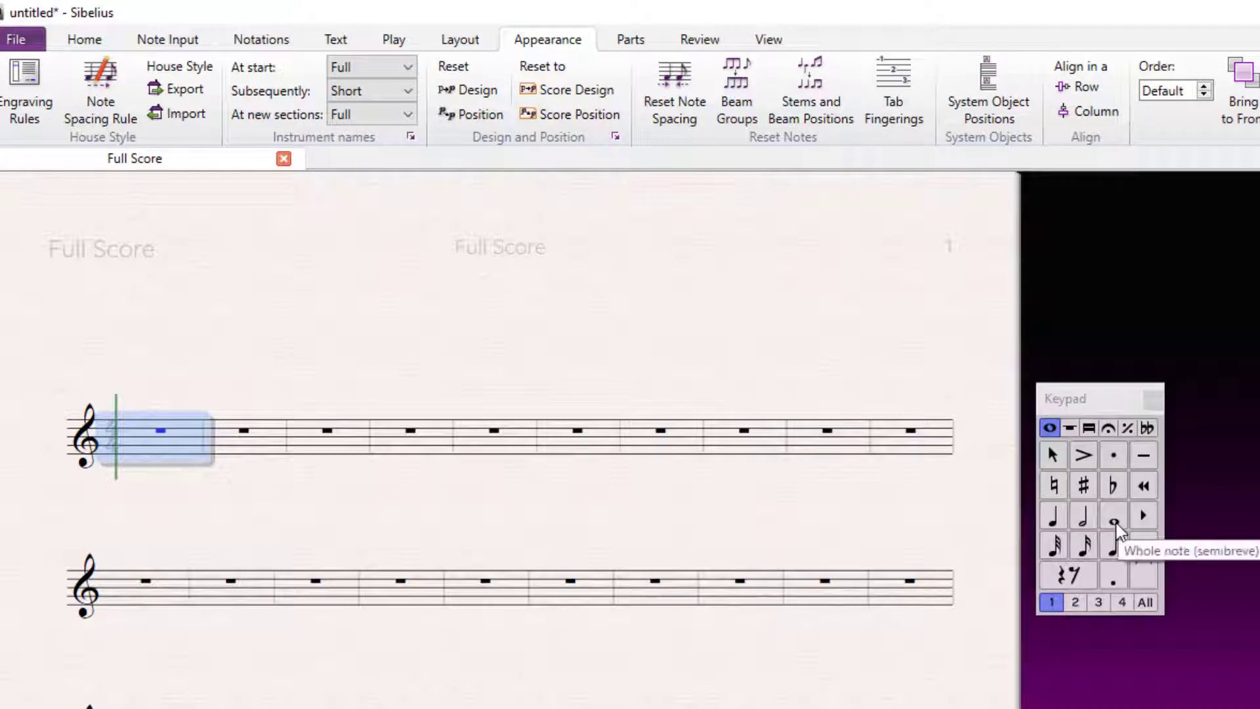
key("n")
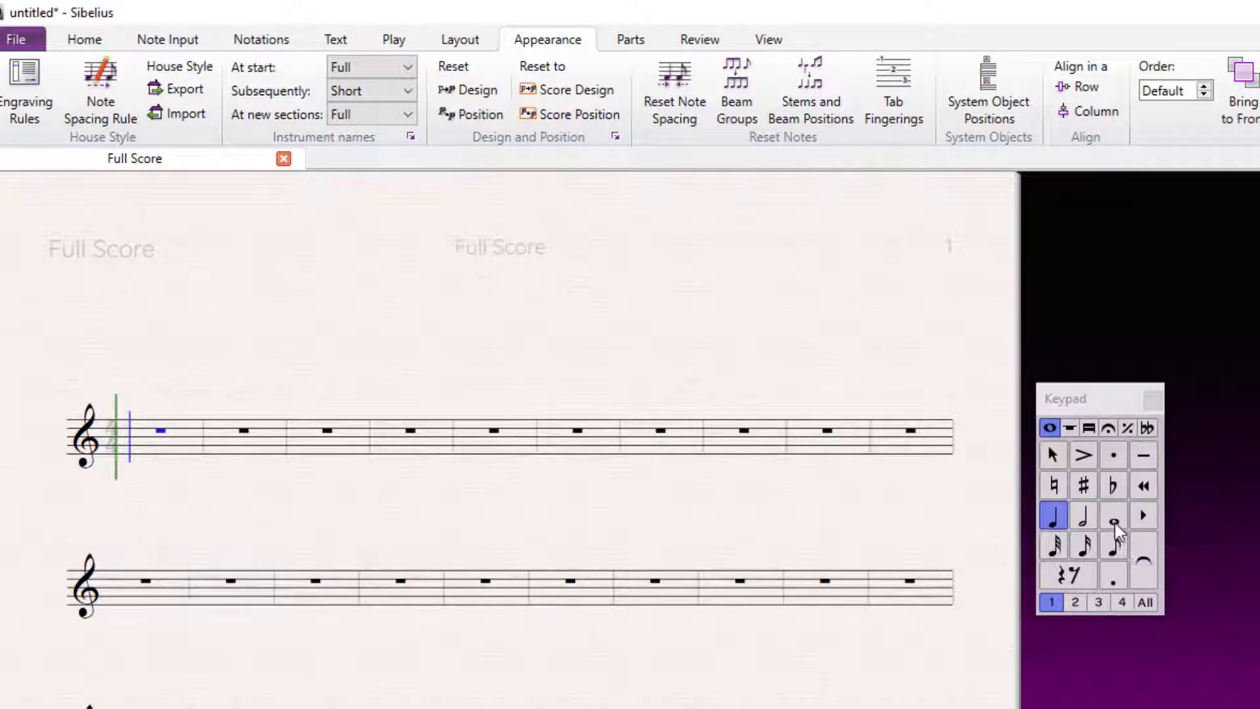
left_click(1115, 522)
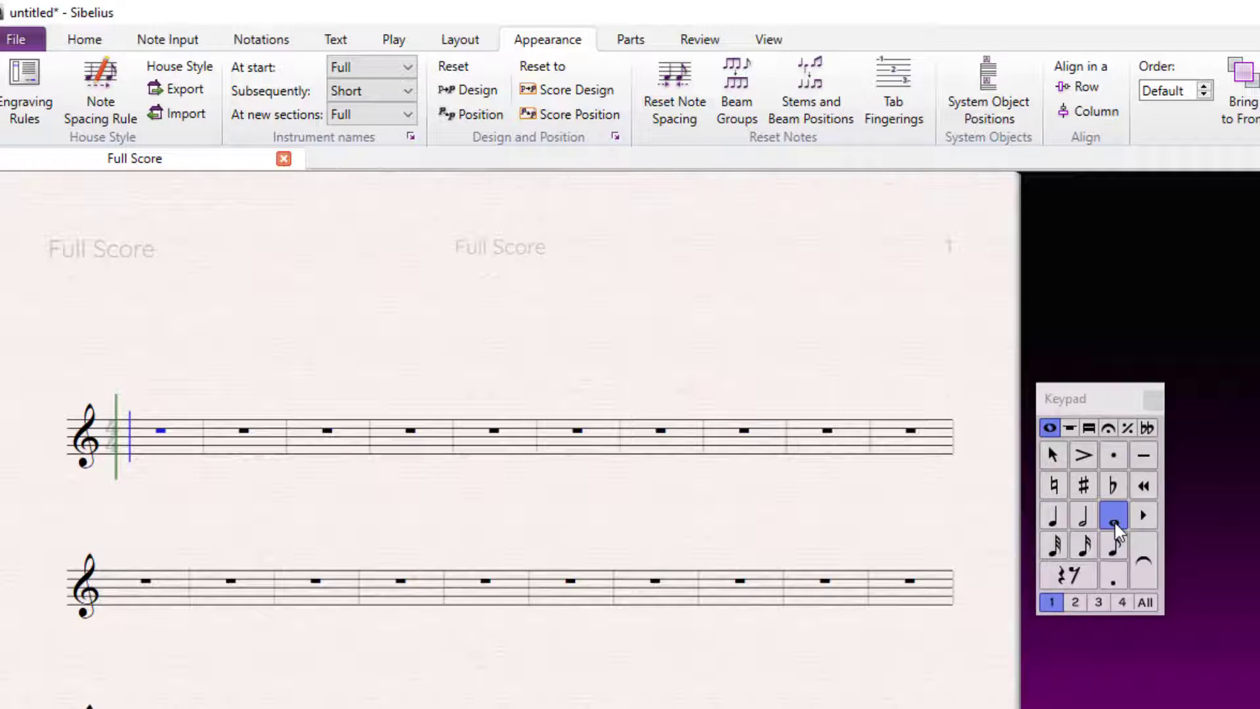
key("a")
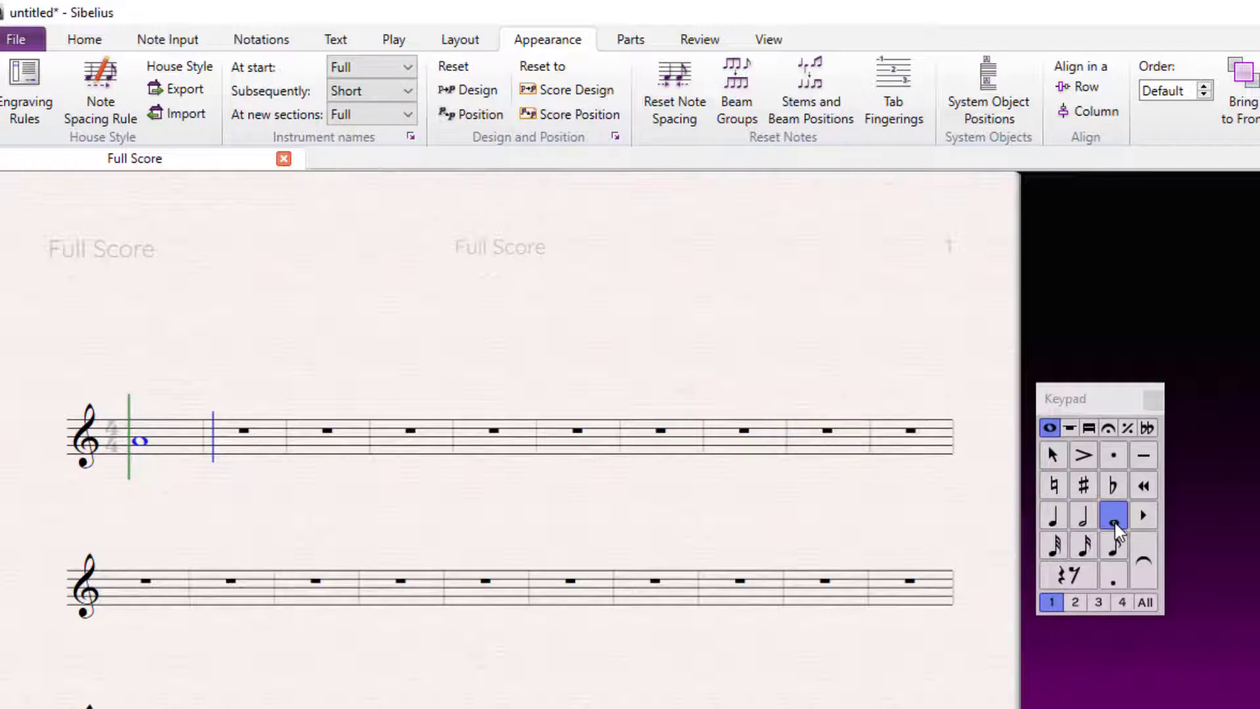
key("b")
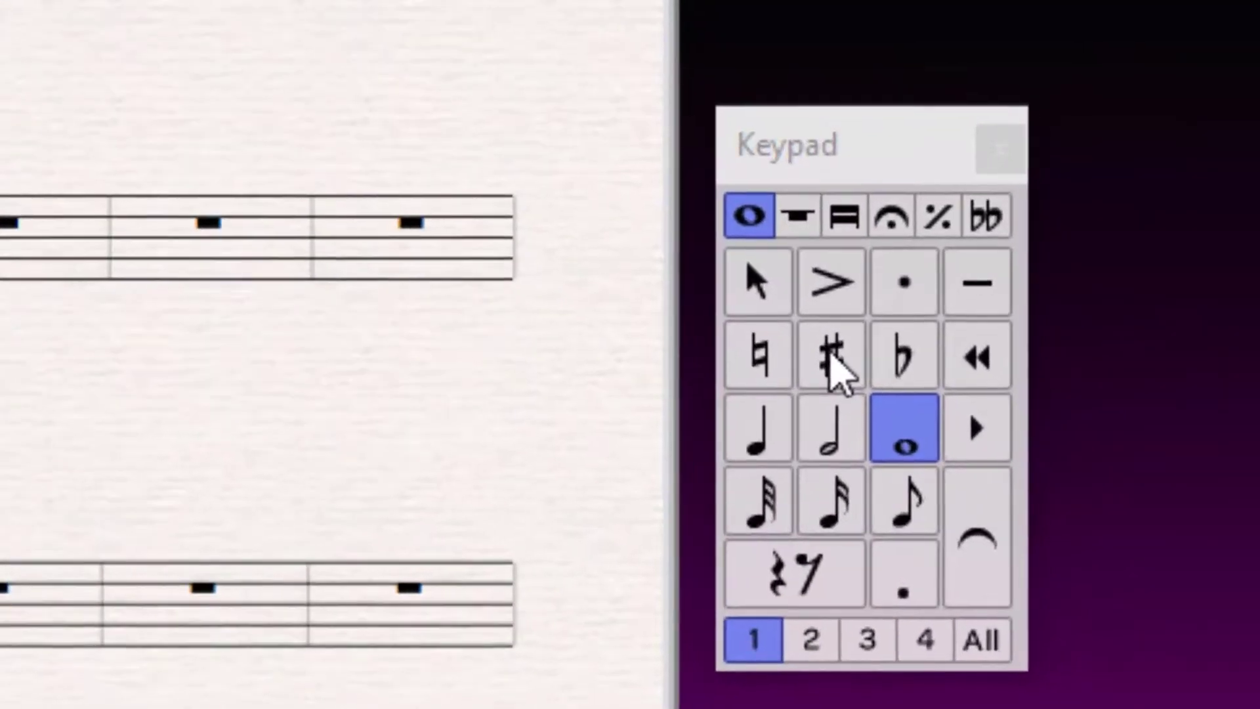
- Complete the ascending A major scale with whole notes C♯, D, E, F♯, G♯ and A in bars 3 to 8
left_click(1084, 489)
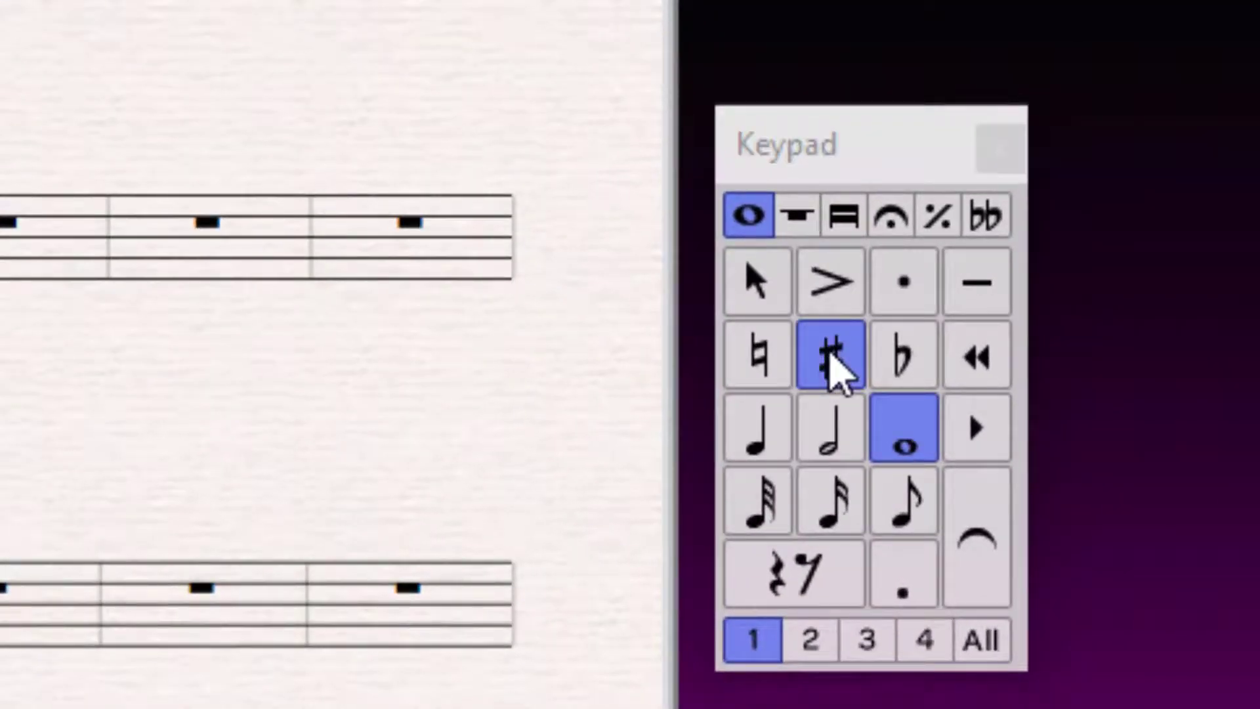
key("c")
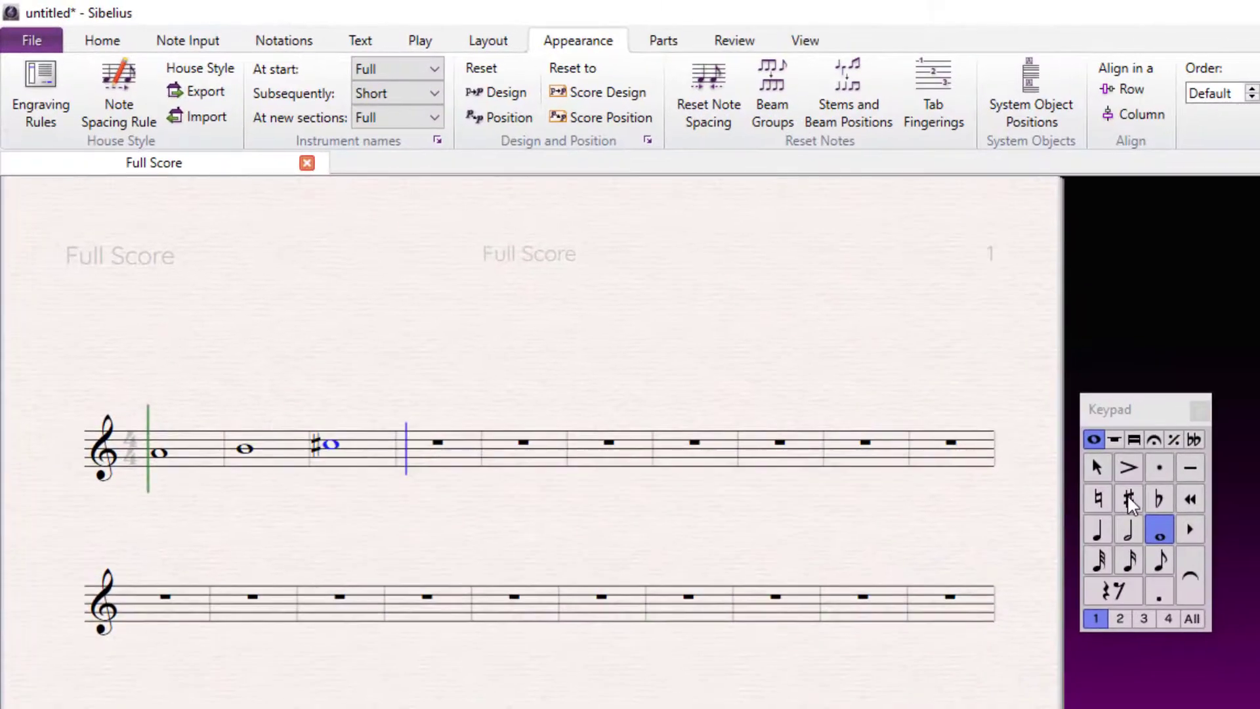
key("d")
key("e")
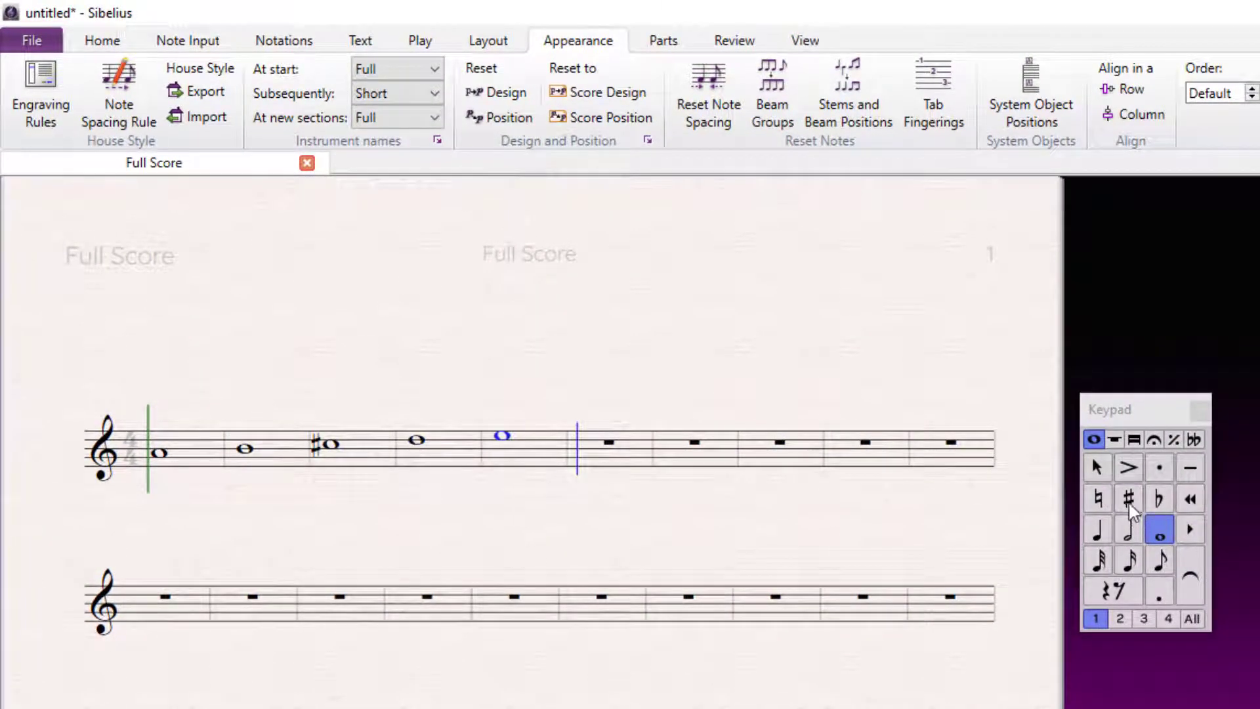
left_click(1130, 501)
key("f")
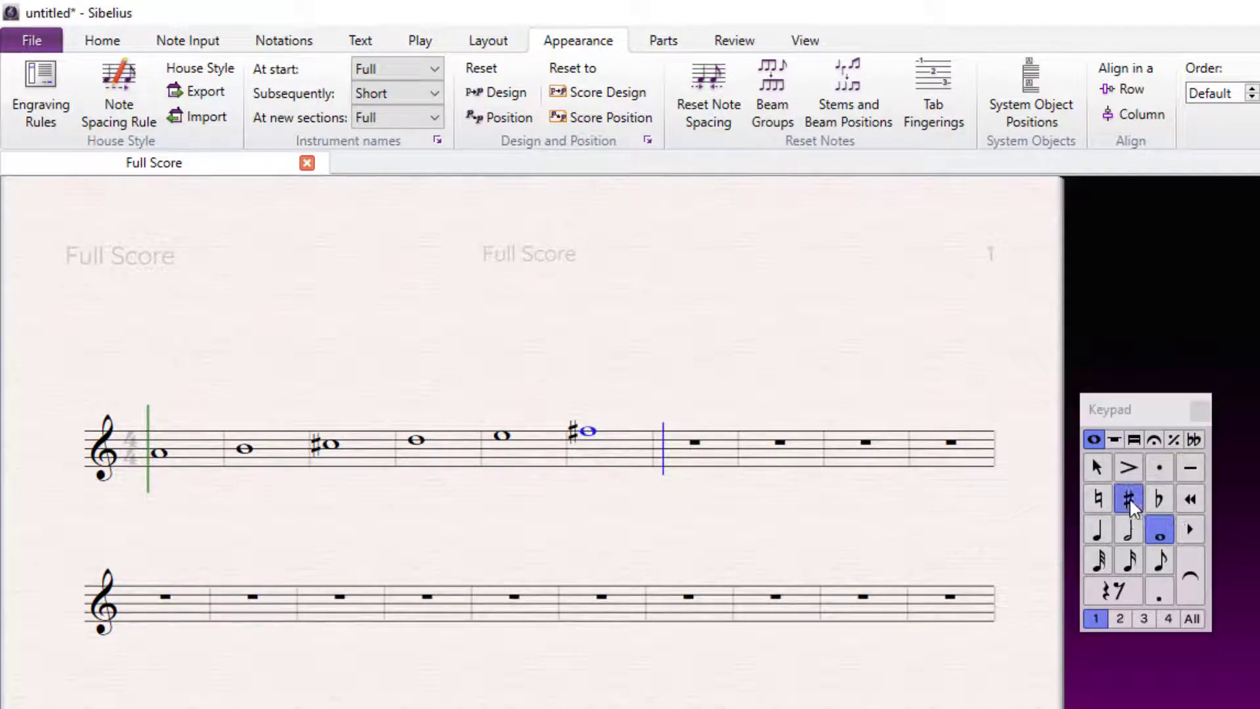
key("g")
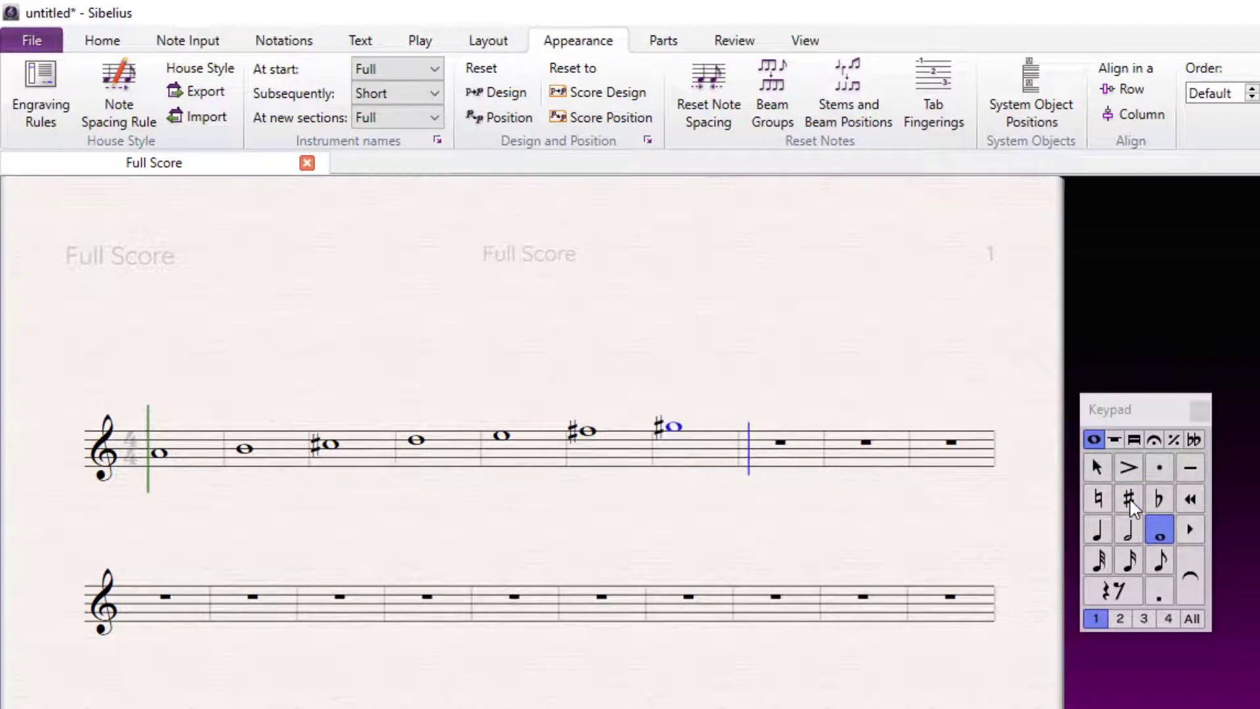
key("a")
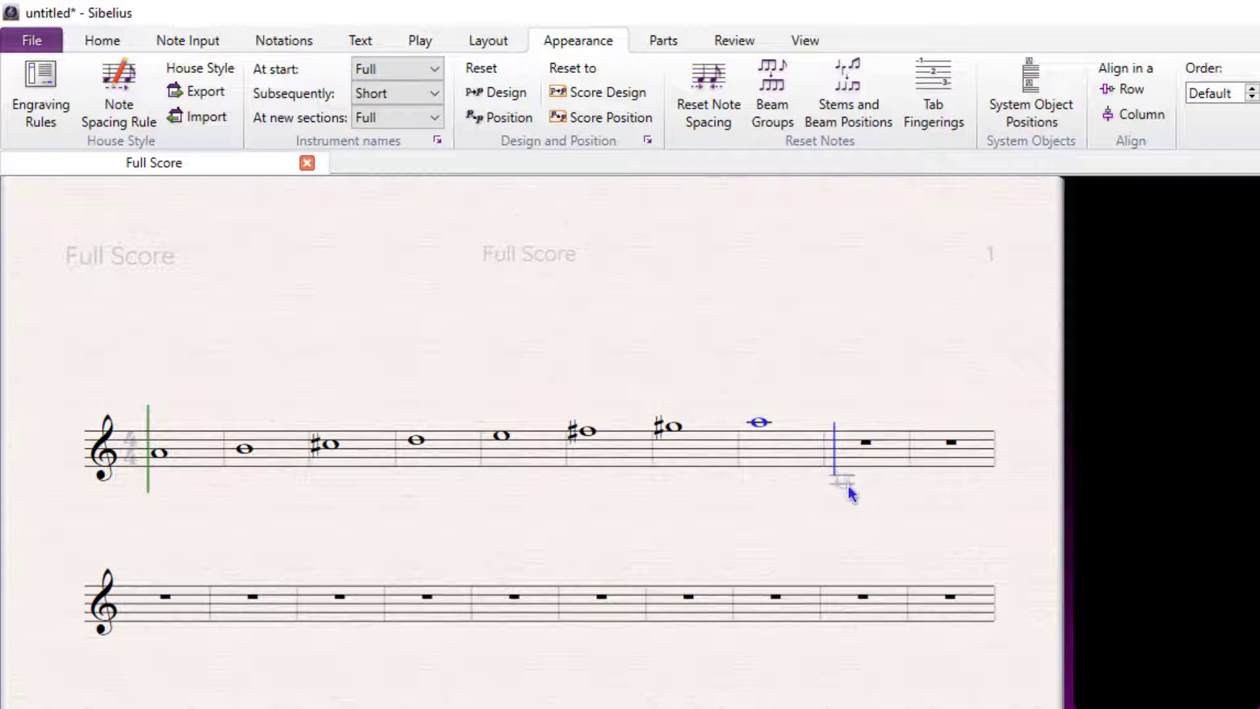
- Place whole notes A and B directly in the first two bars of the second staff, undoing the misplaced B
left_click(156, 607)
left_click(247, 603)
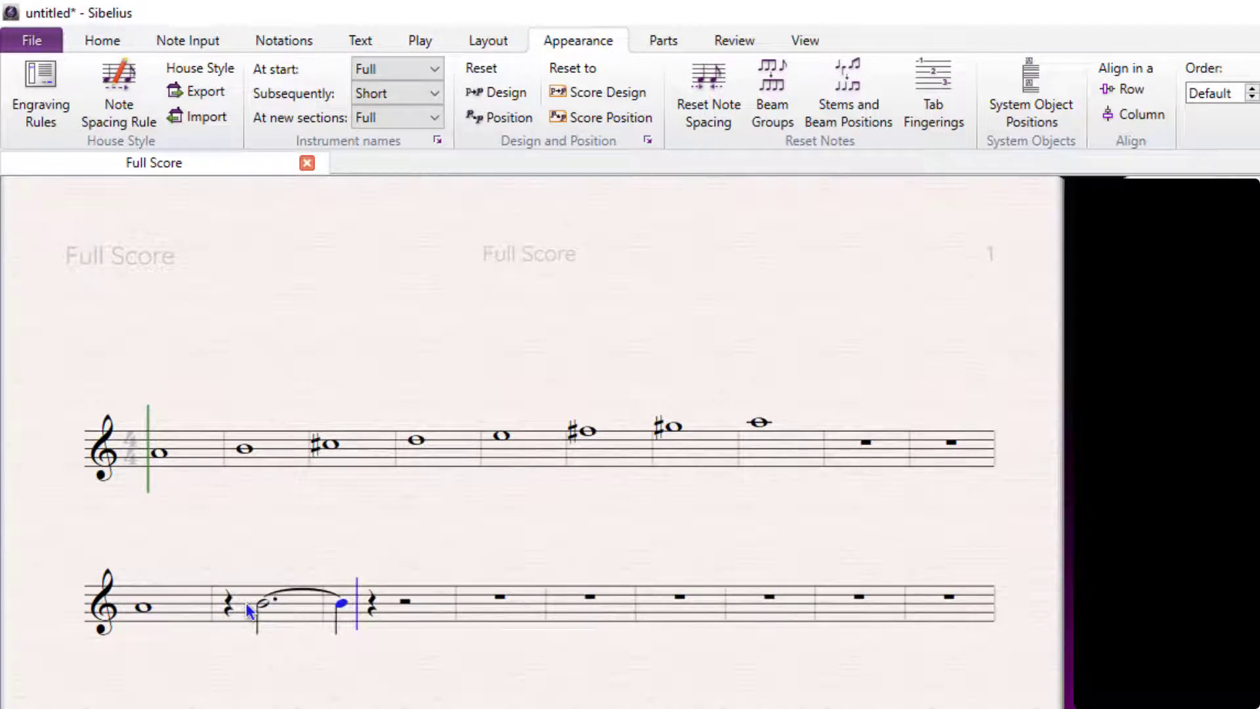
key("ctrl+z")
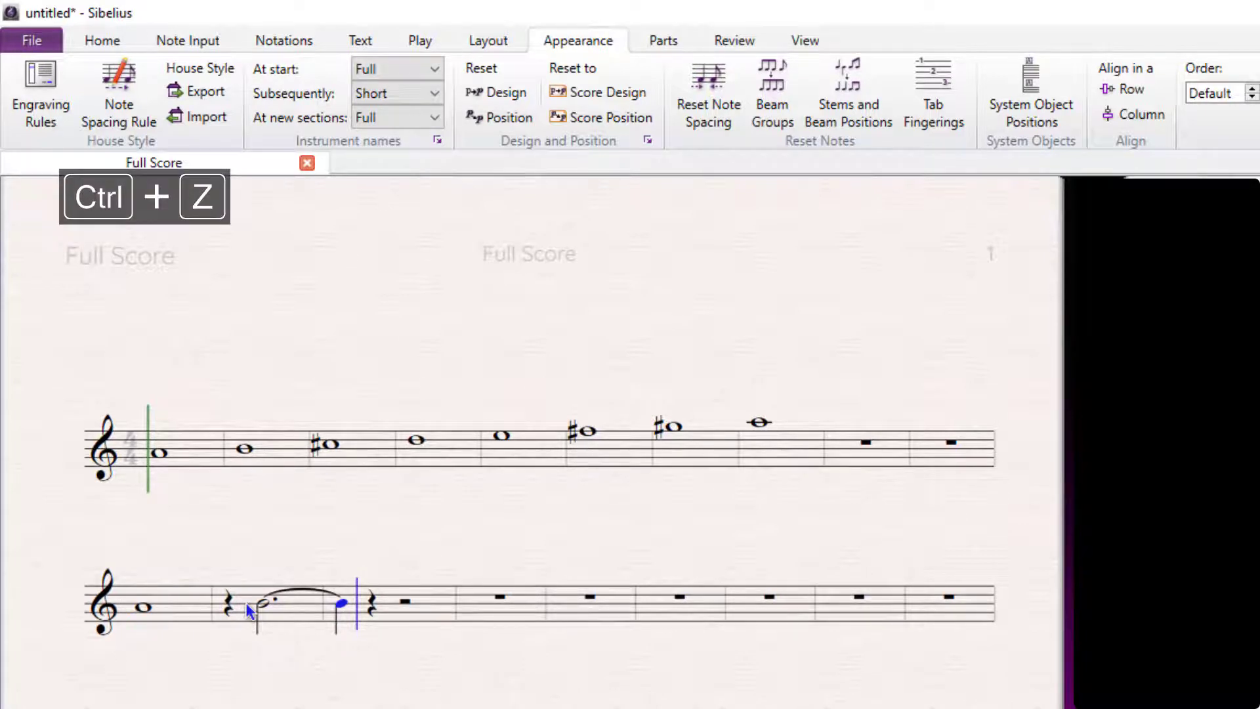
key("ctrl+z")
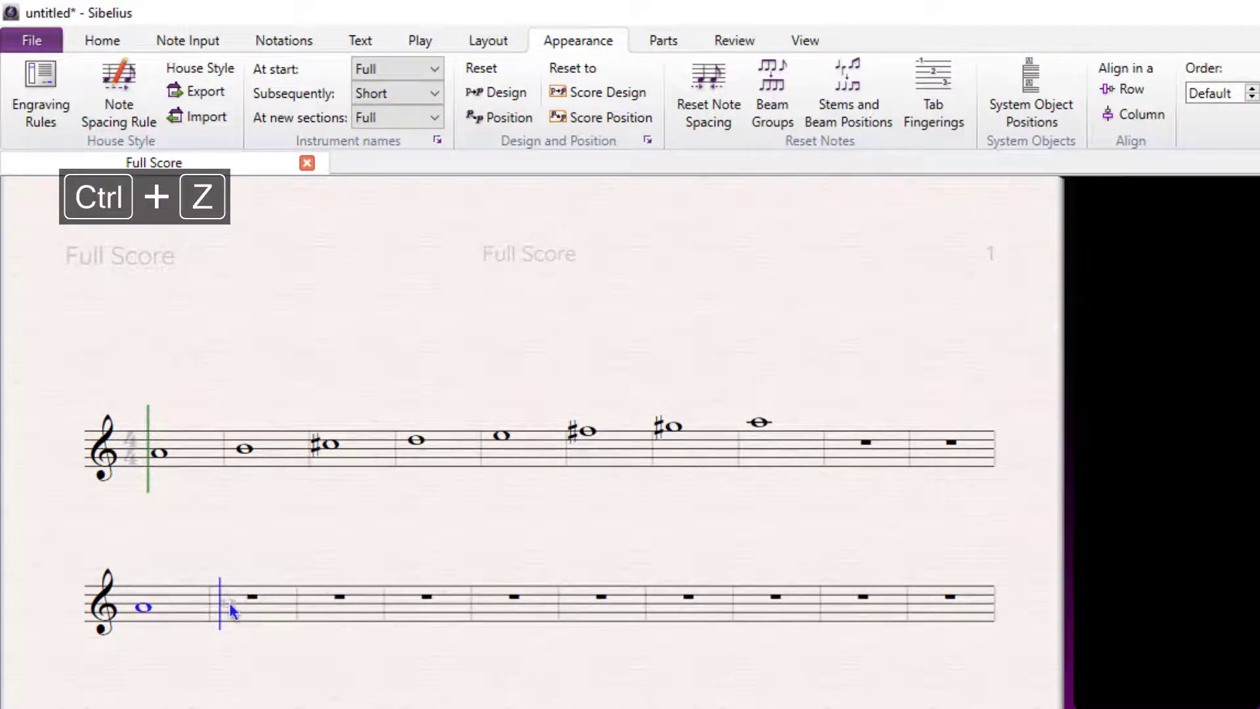
left_click(230, 601)
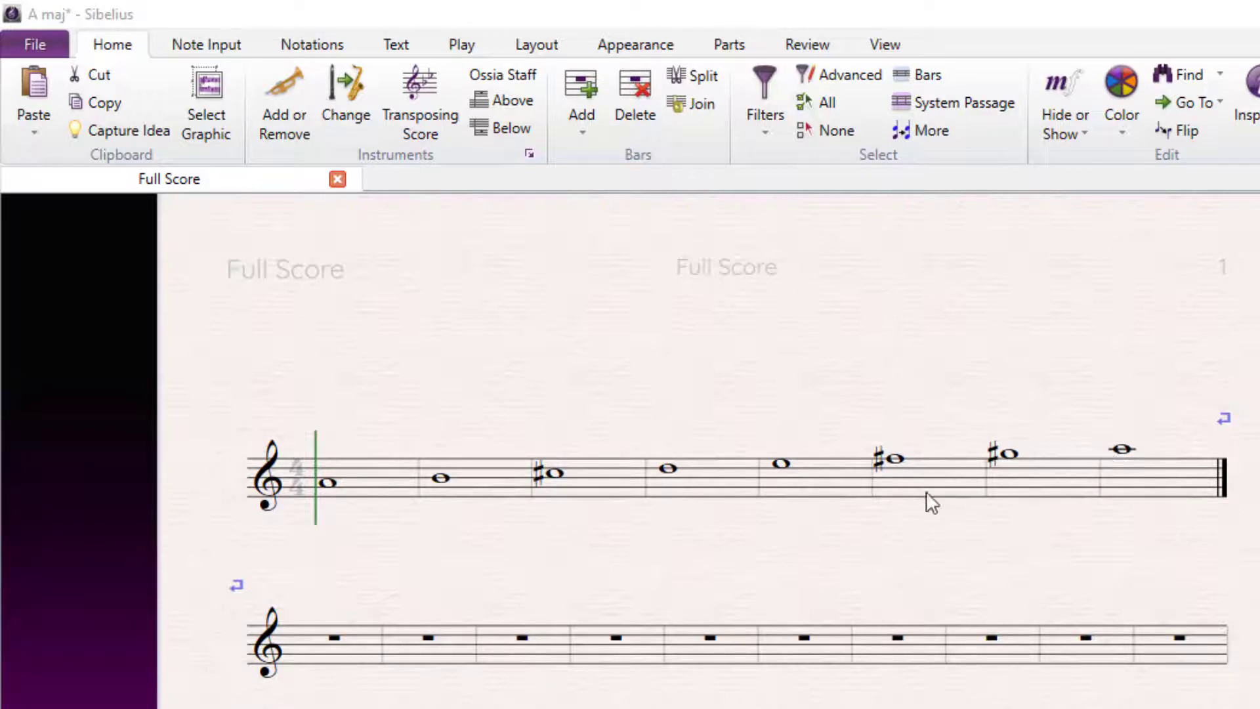
- Add slurs from C♯ to D and from G♯ to A to mark the scale's semitones
left_click(552, 478)
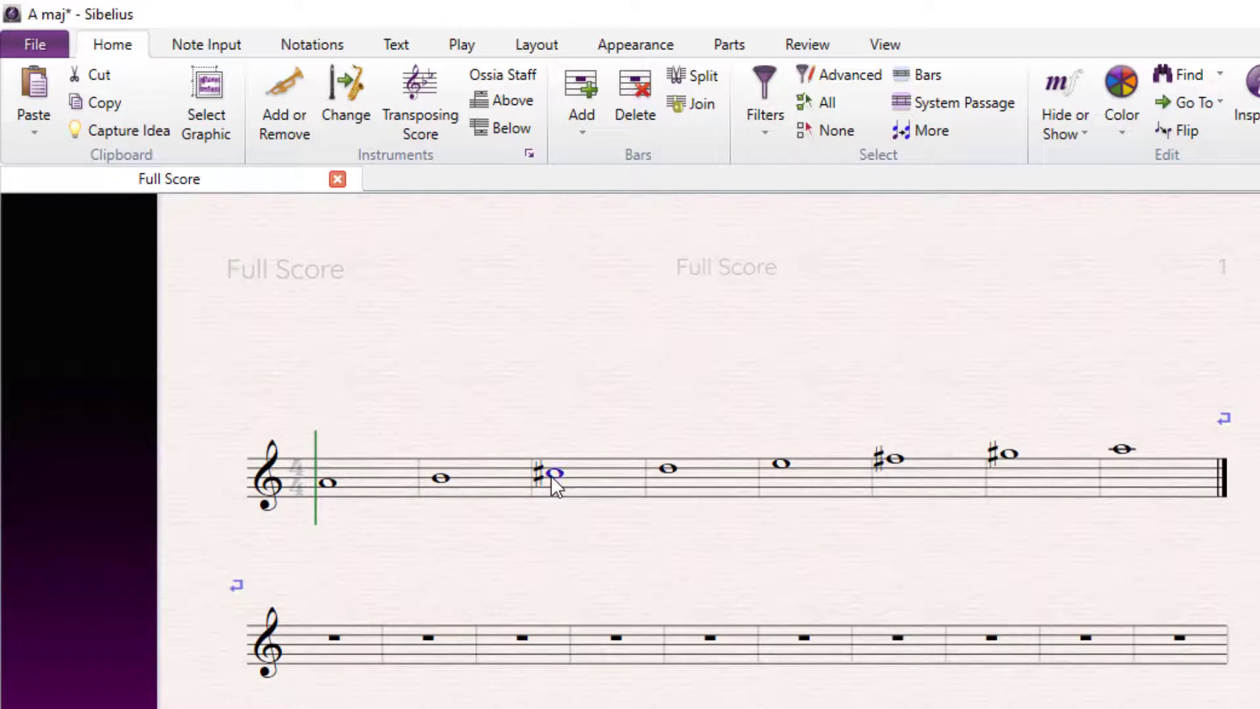
key("s")
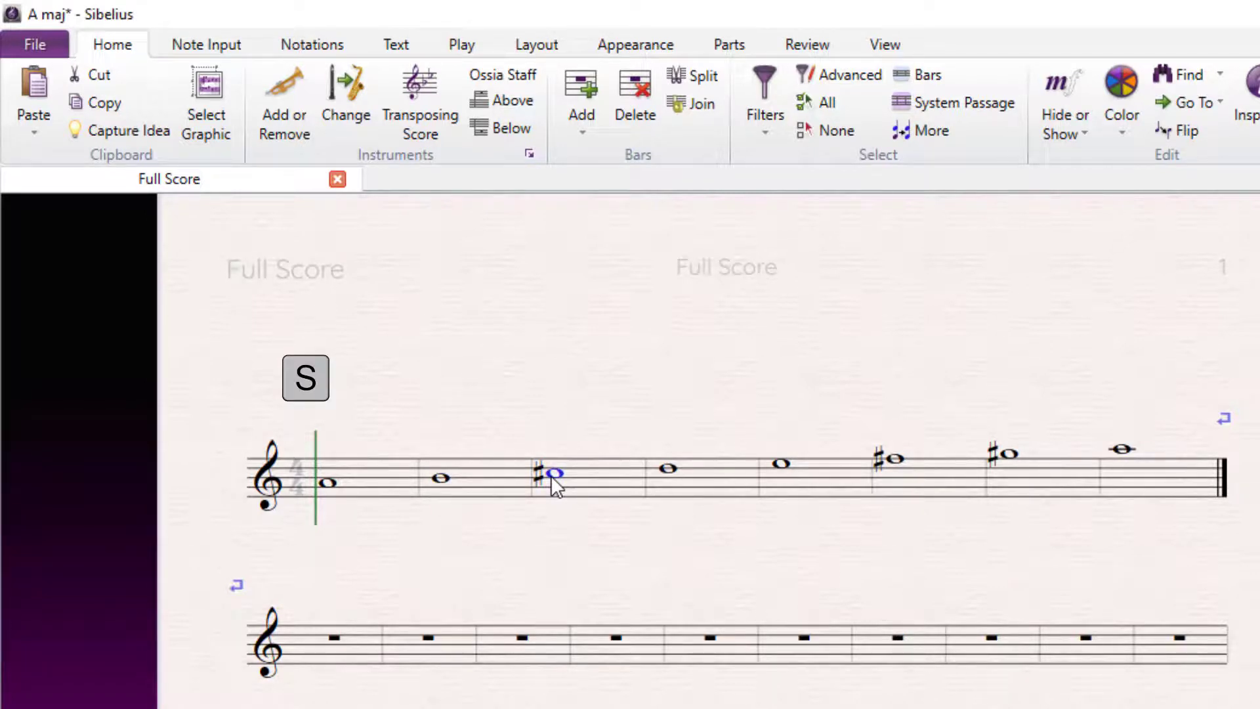
key("s")
key("Escape")
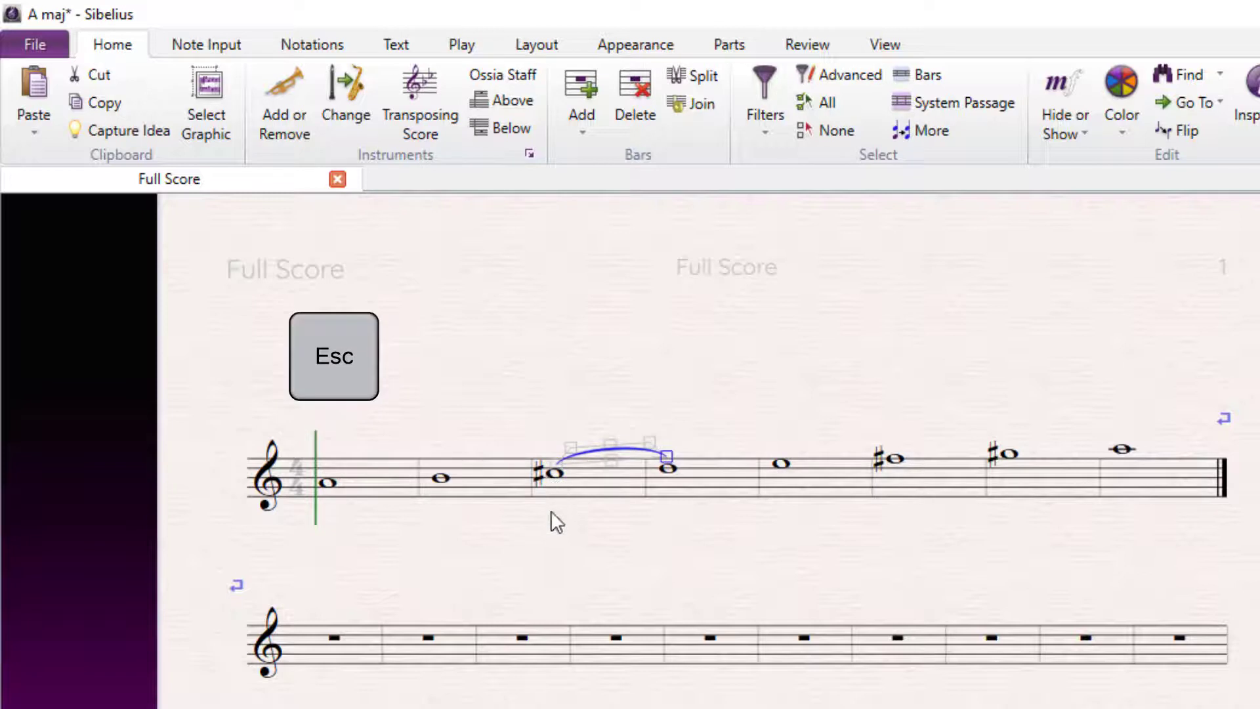
left_click(559, 554)
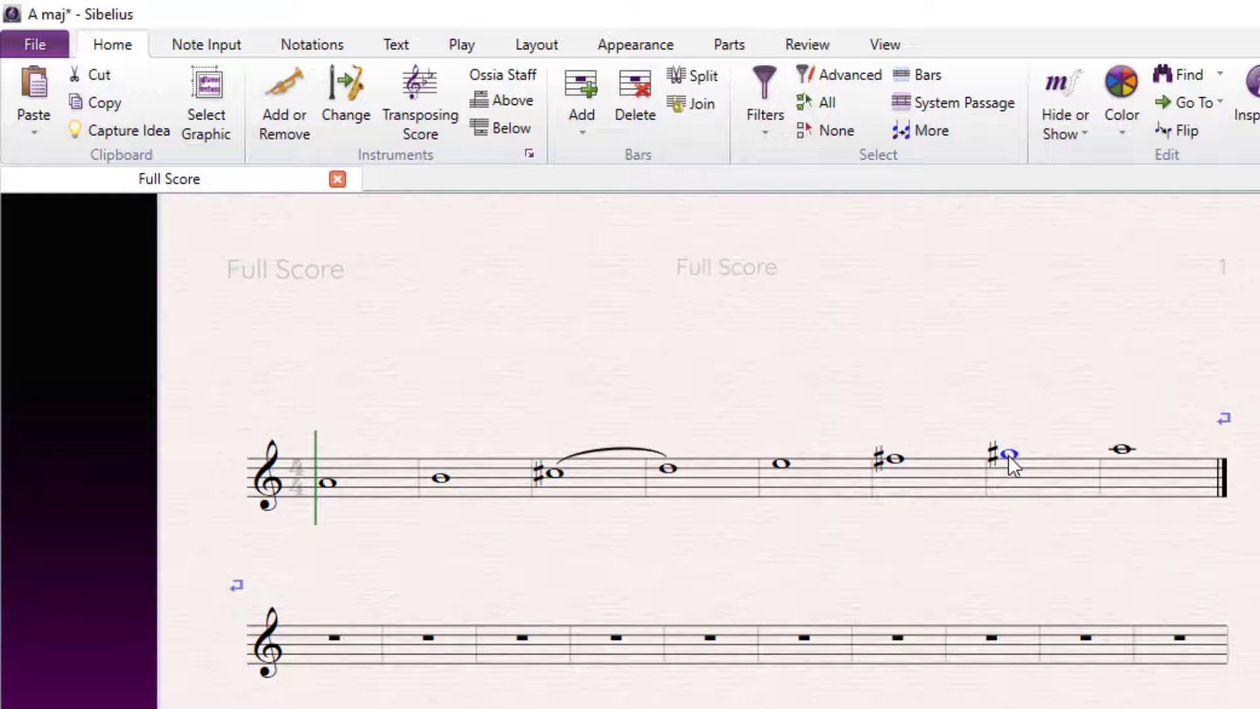
key("s")
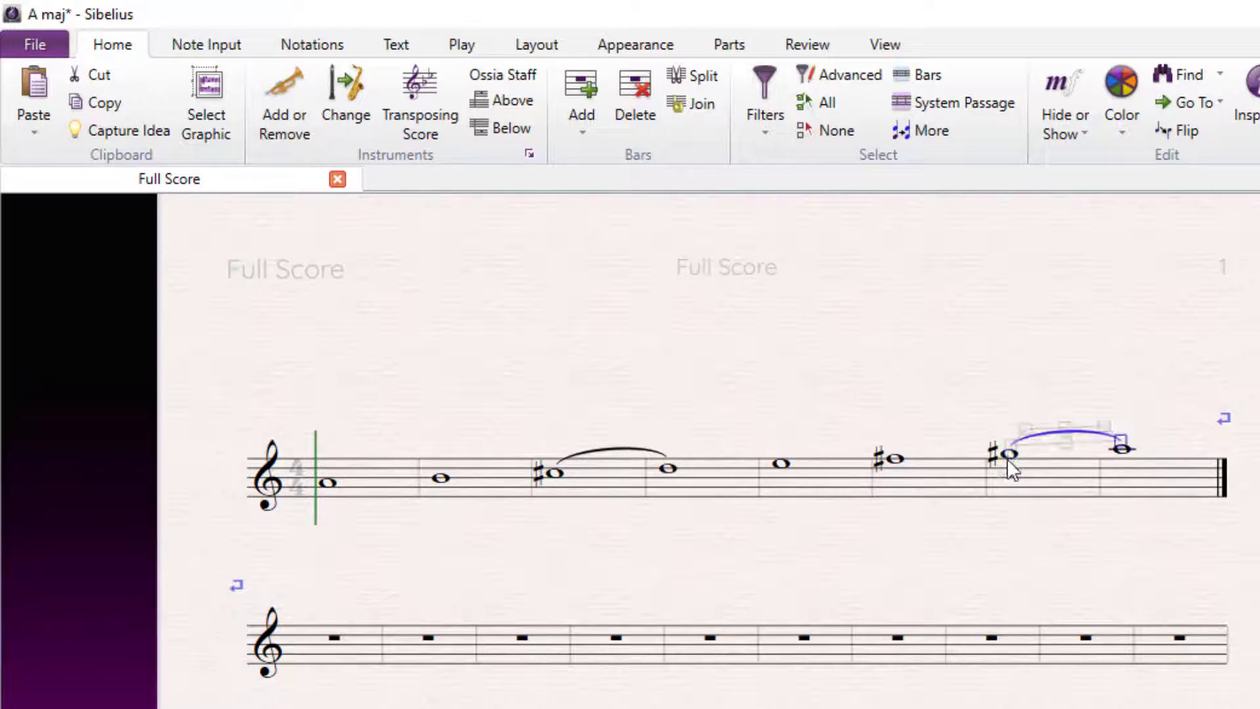
- Add the fingering numbers 1, 2, 3, 1, 2, 3, 4, 5 above the eight scale notes, starting on the first A
left_click(898, 573)
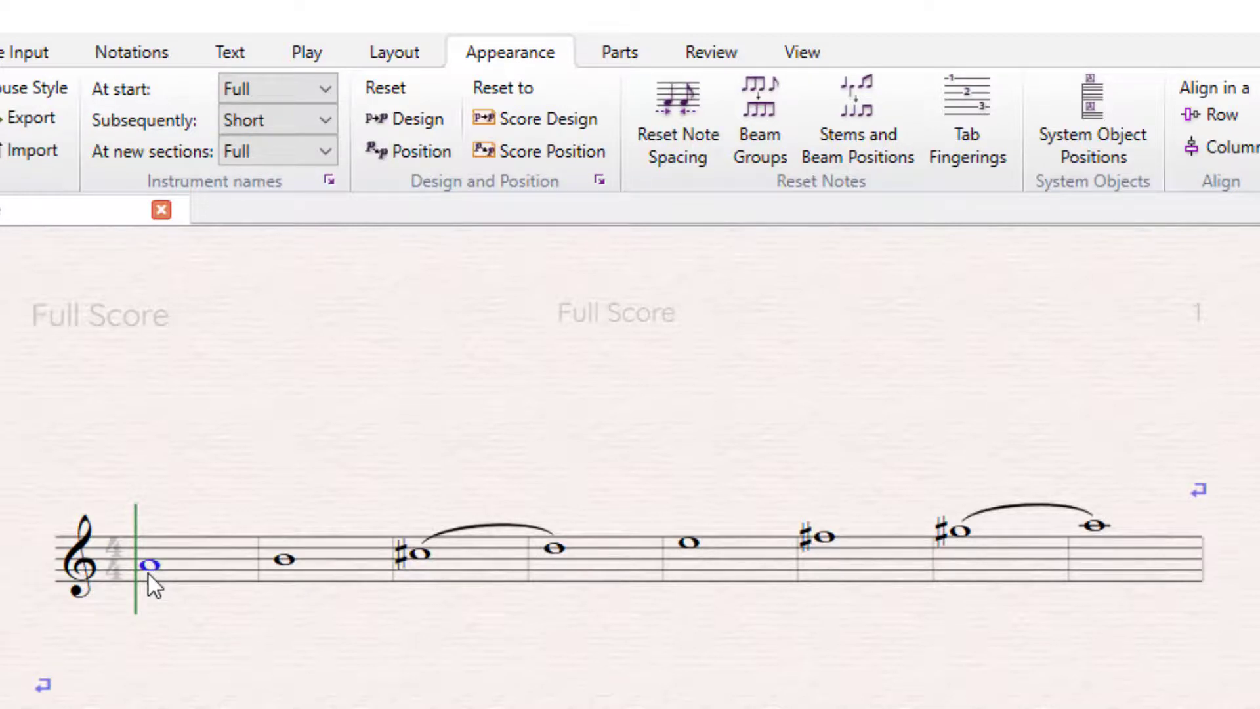
key("shift+alt+f")
type("1")
key("space")
type("2")
key("space")
type("3")
key("space")
type("1")
key("space")
type("2")
key("space")
type("3")
key("space")
type("4")
key("space")
type("5")
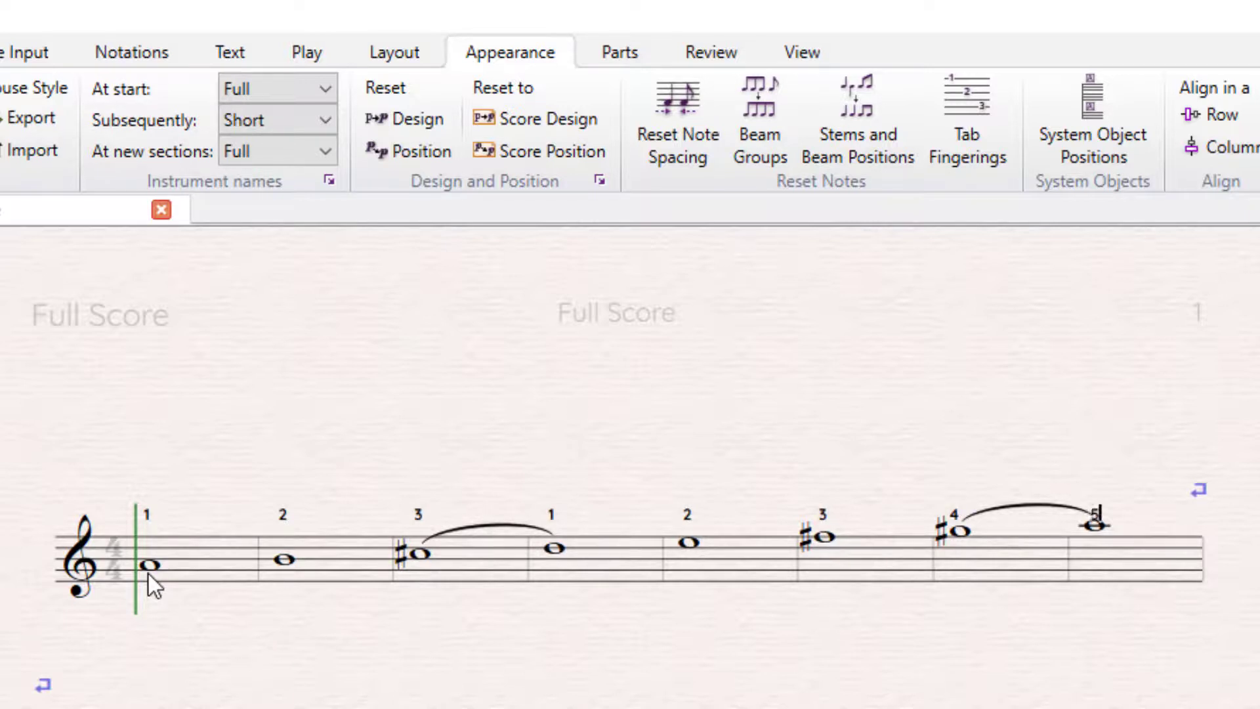
key("Return")
key("Escape")
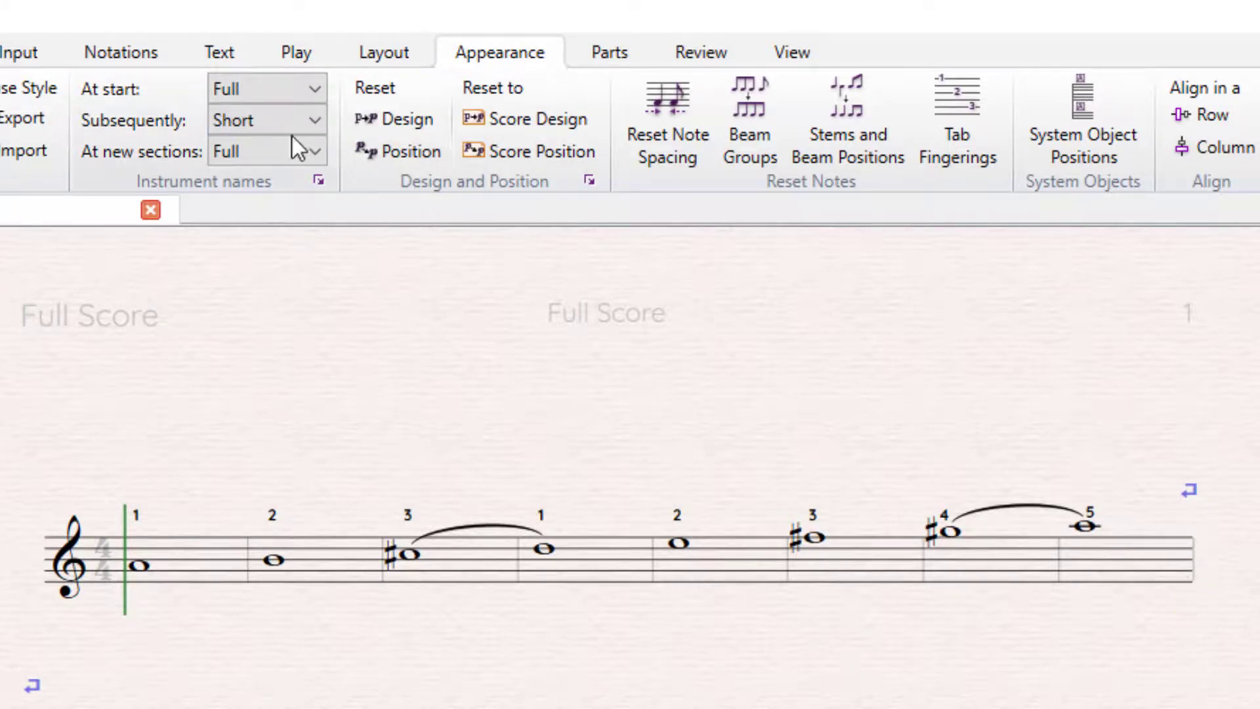
- Place a Final barline at the end of the first staff, after the scale's last note
left_click(121, 53)
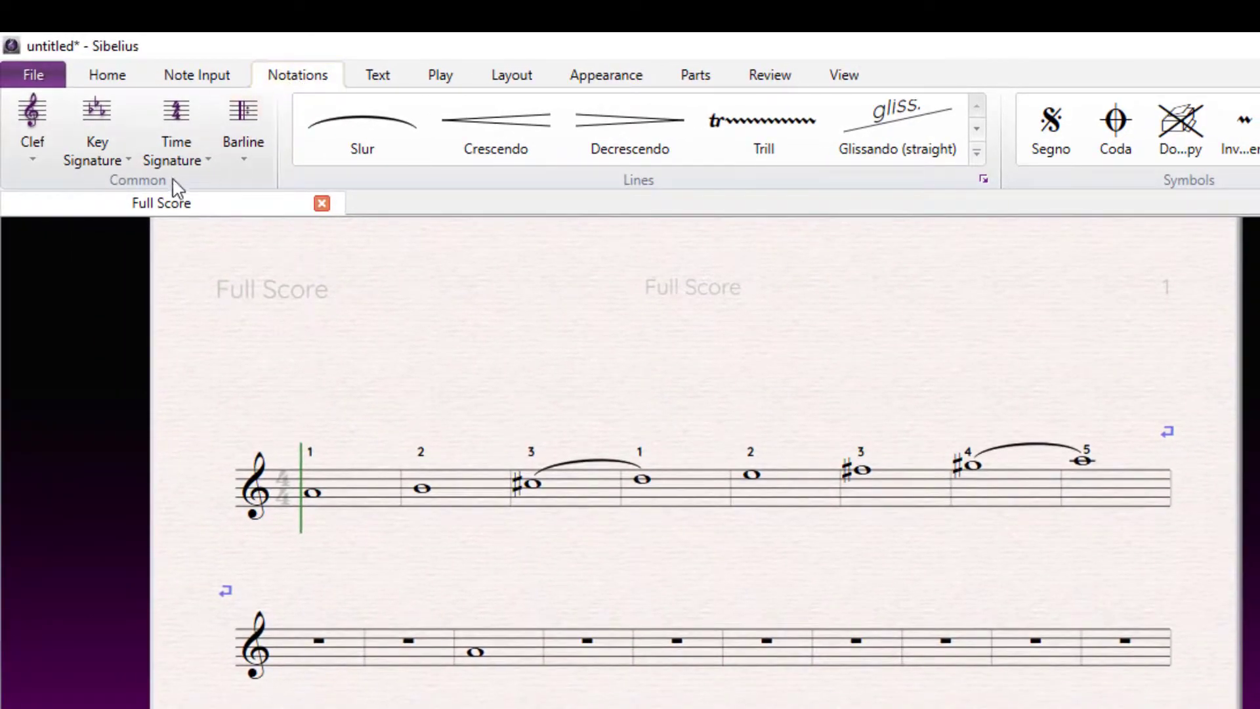
left_click(241, 162)
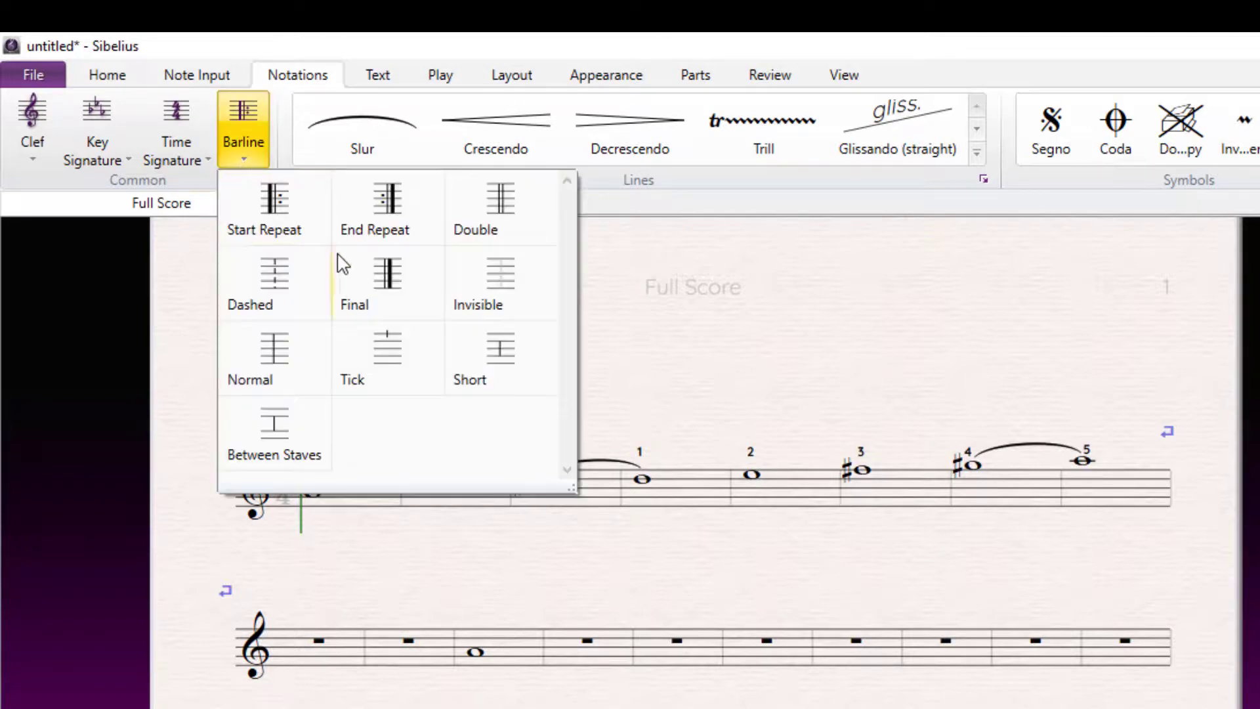
left_click(387, 292)
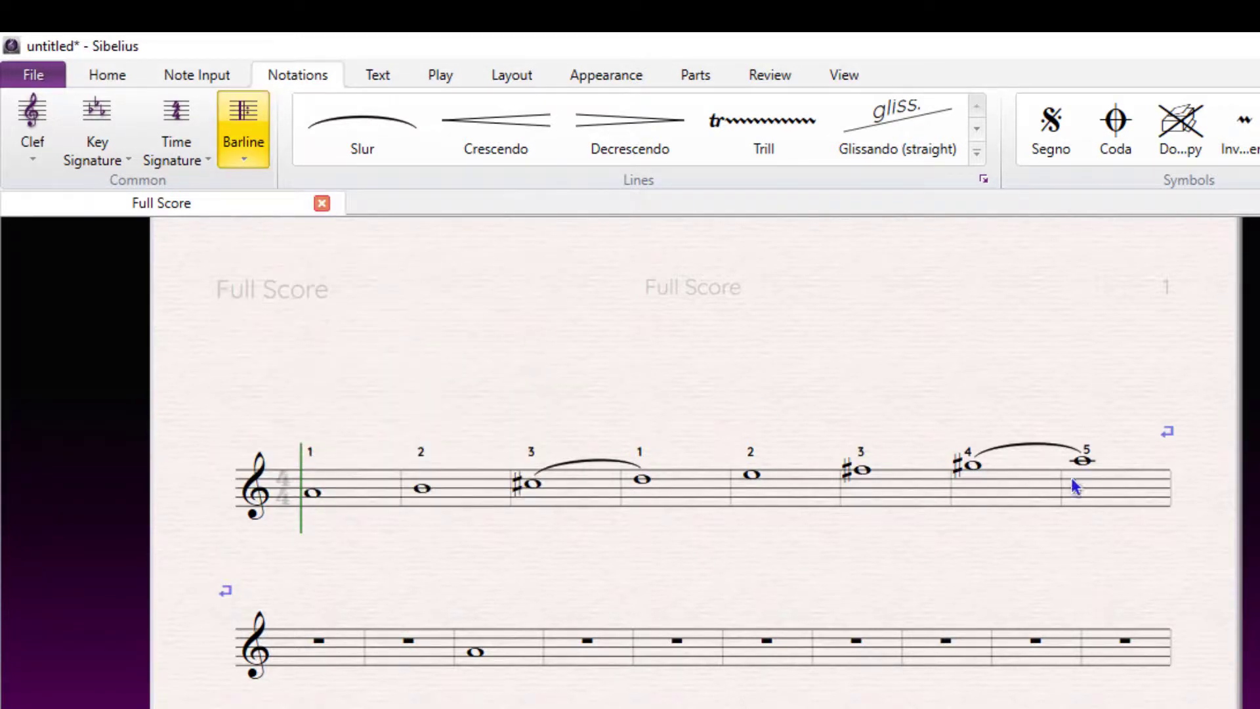
left_click(1172, 493)
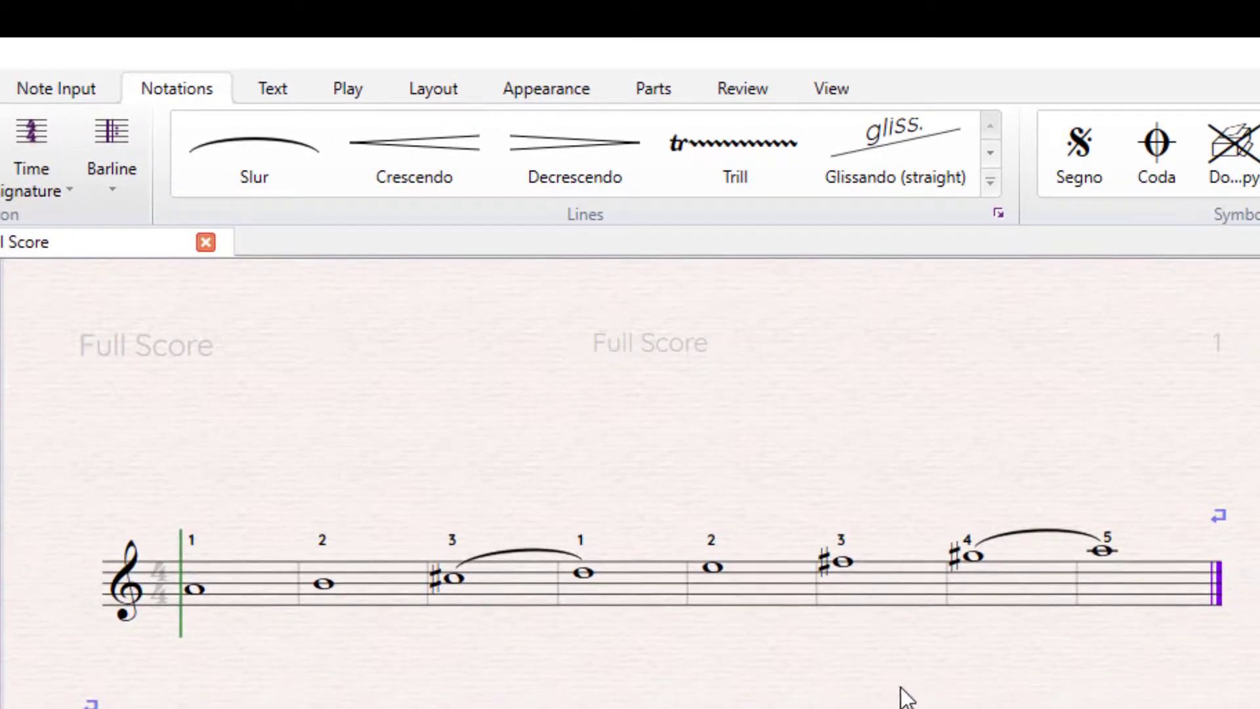
key("Escape")
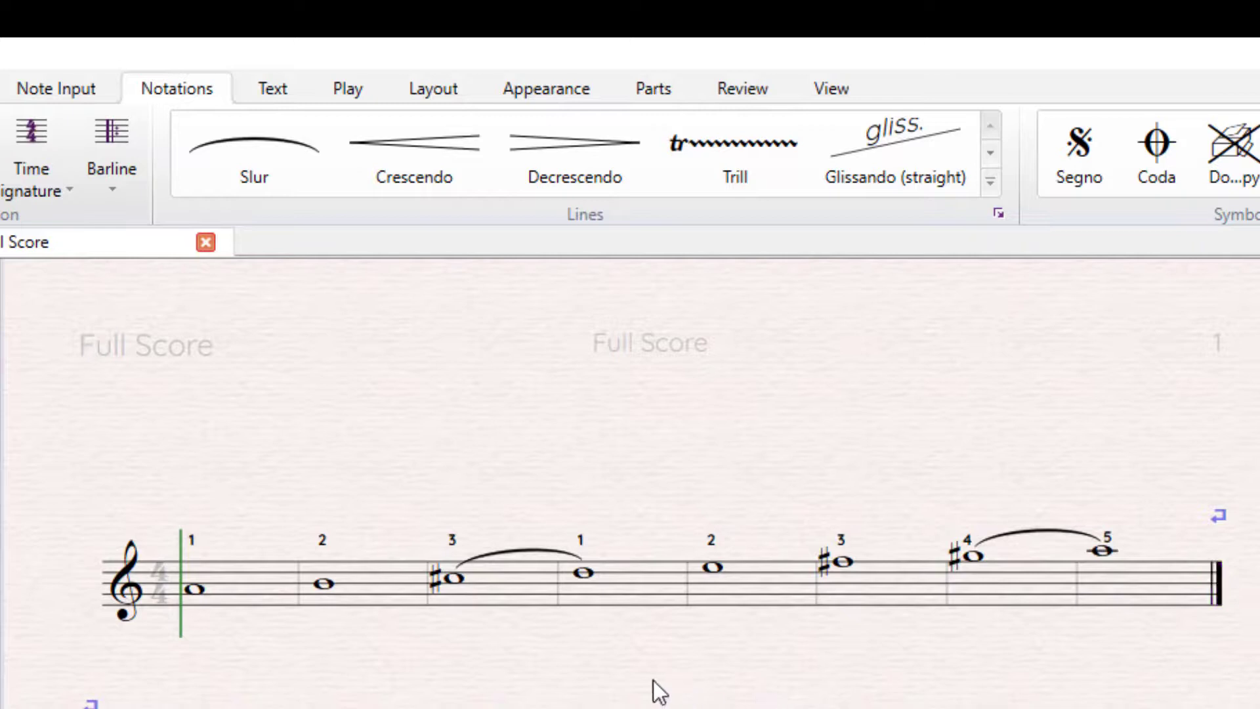
- Flip the C♯–D and G♯–A slurs so they curve below the notes, clear of the fingering numbers
left_click(509, 551)
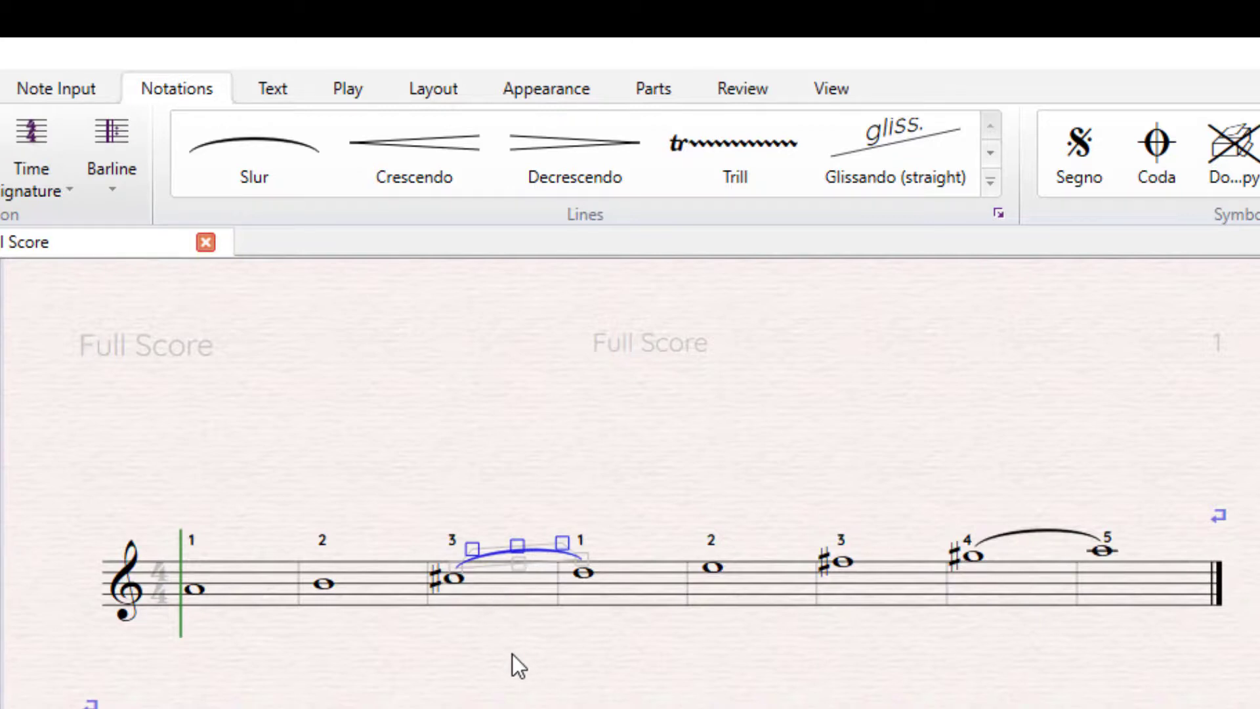
key("x")
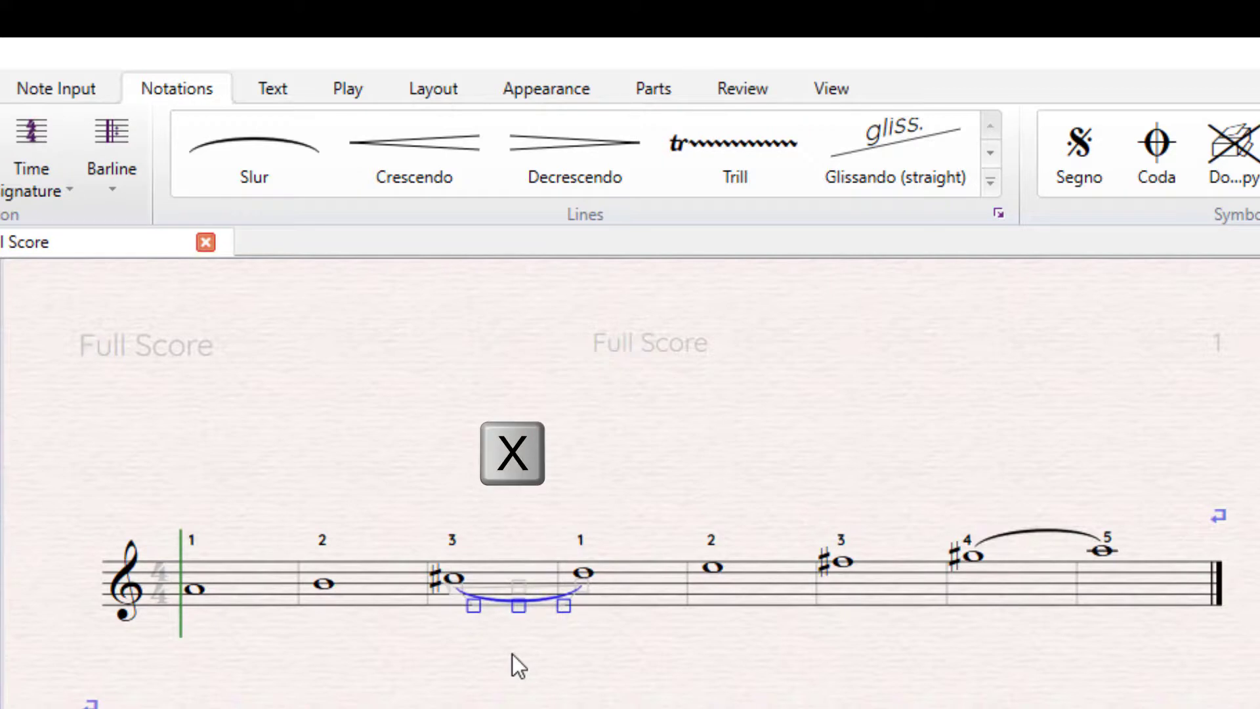
left_click(512, 653)
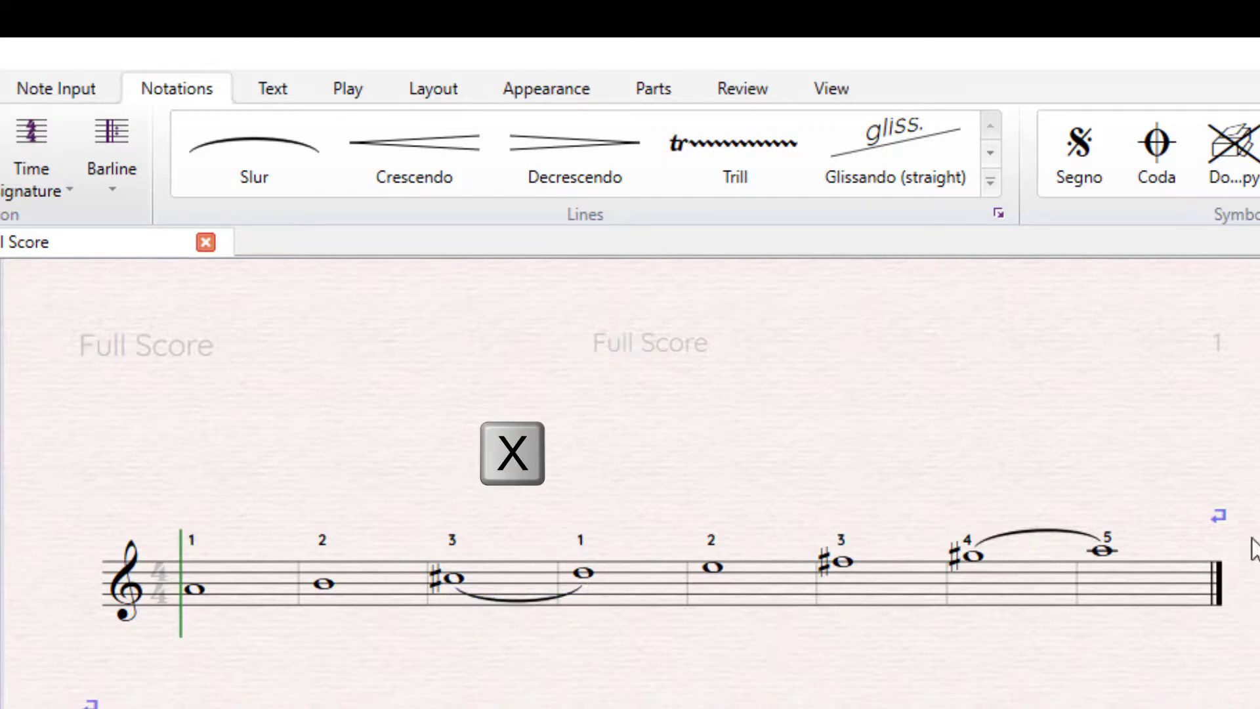
left_click(1031, 532)
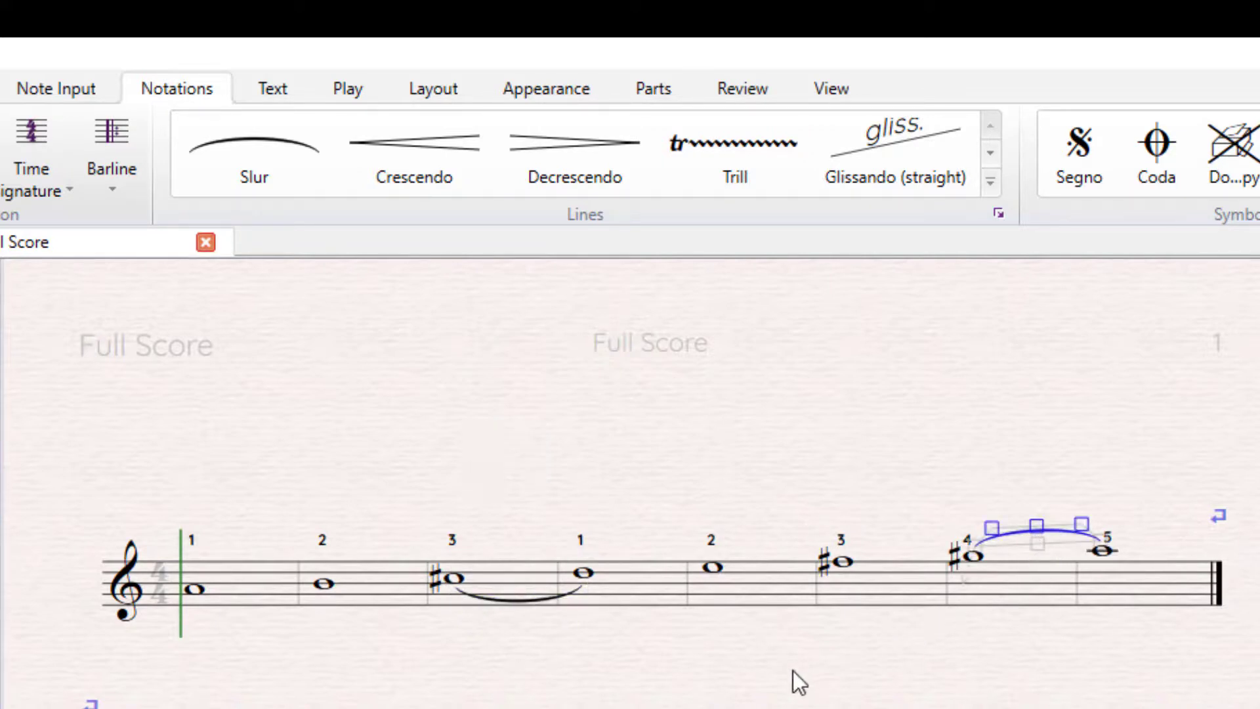
key("x")
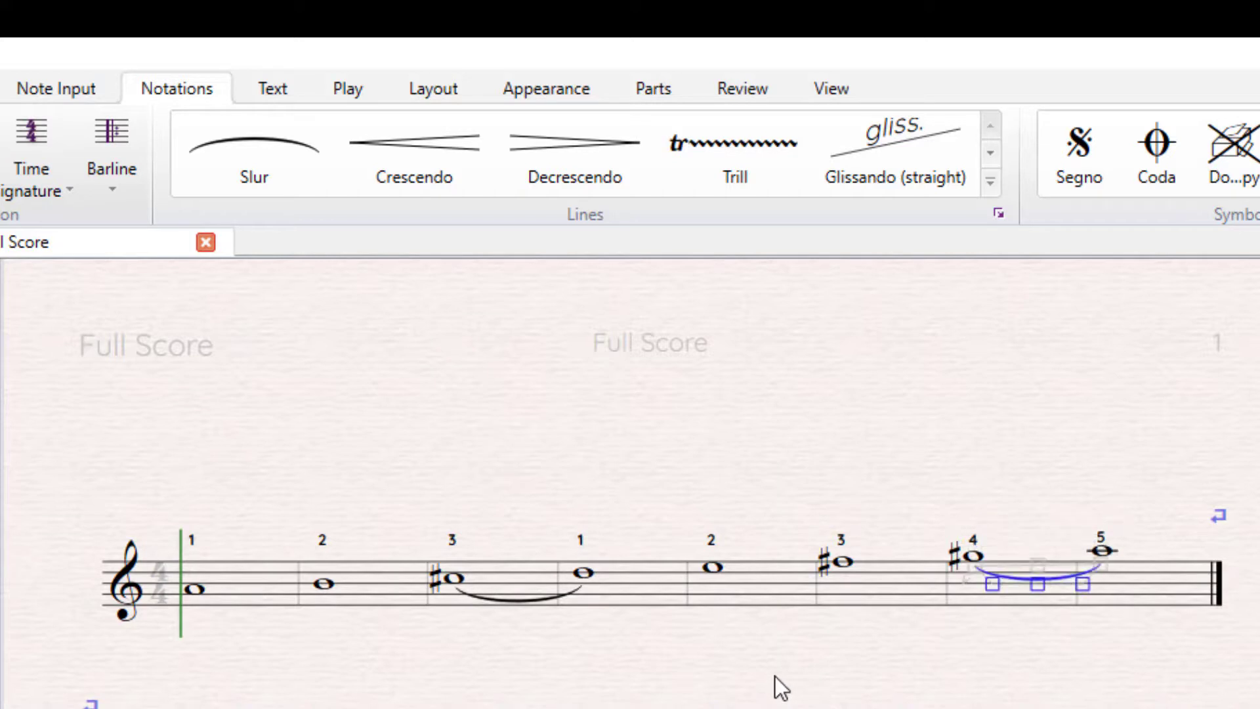
left_click(774, 676)
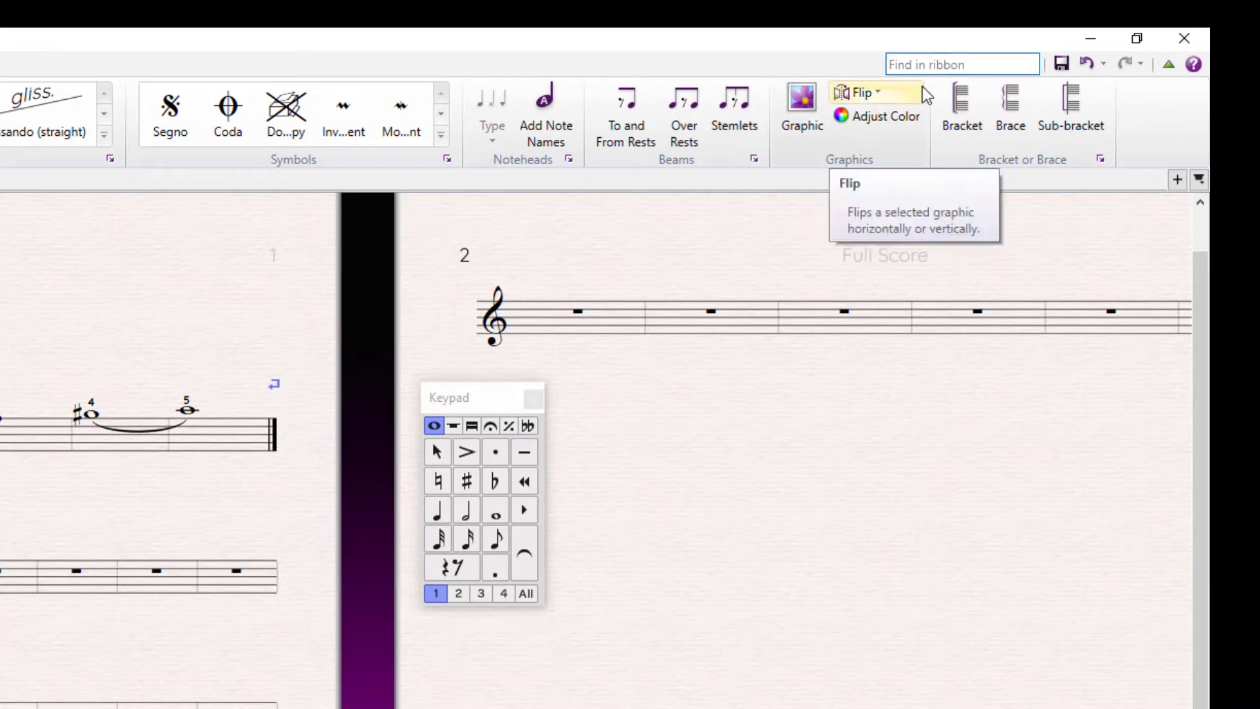
- Search the ribbon commands for "barline" and show the available barline types from the Barline result
type("barline")
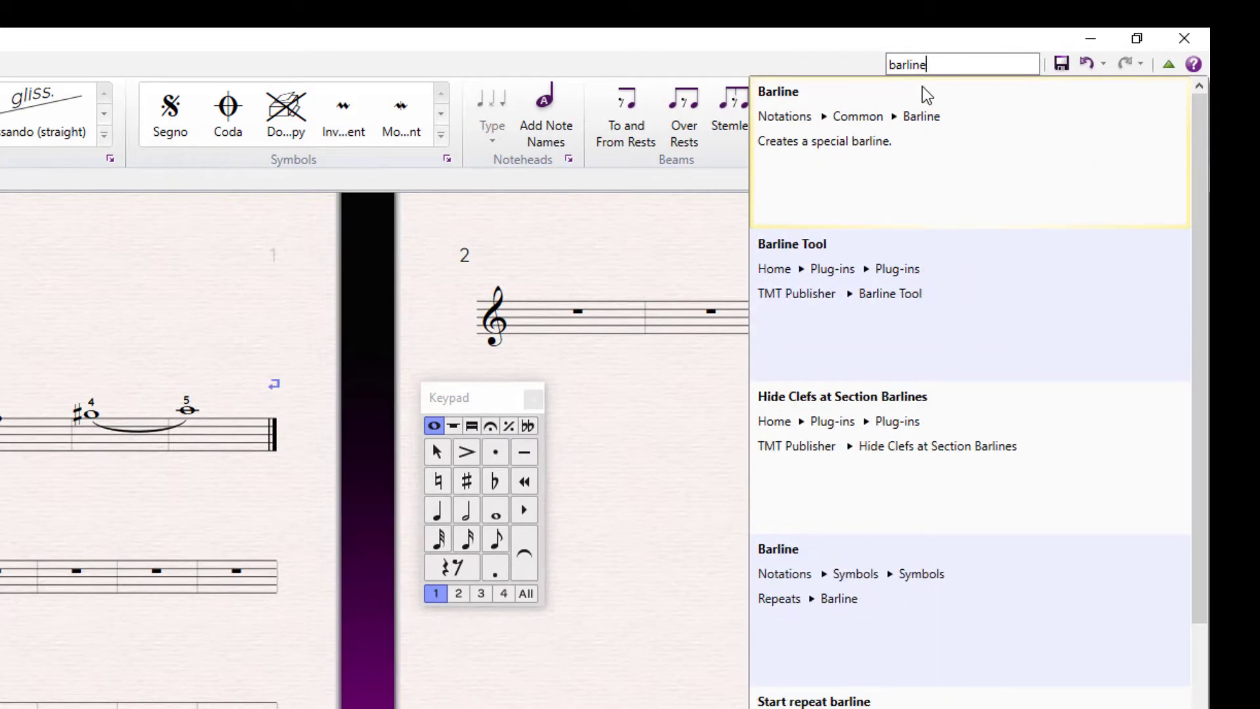
left_click(815, 137)
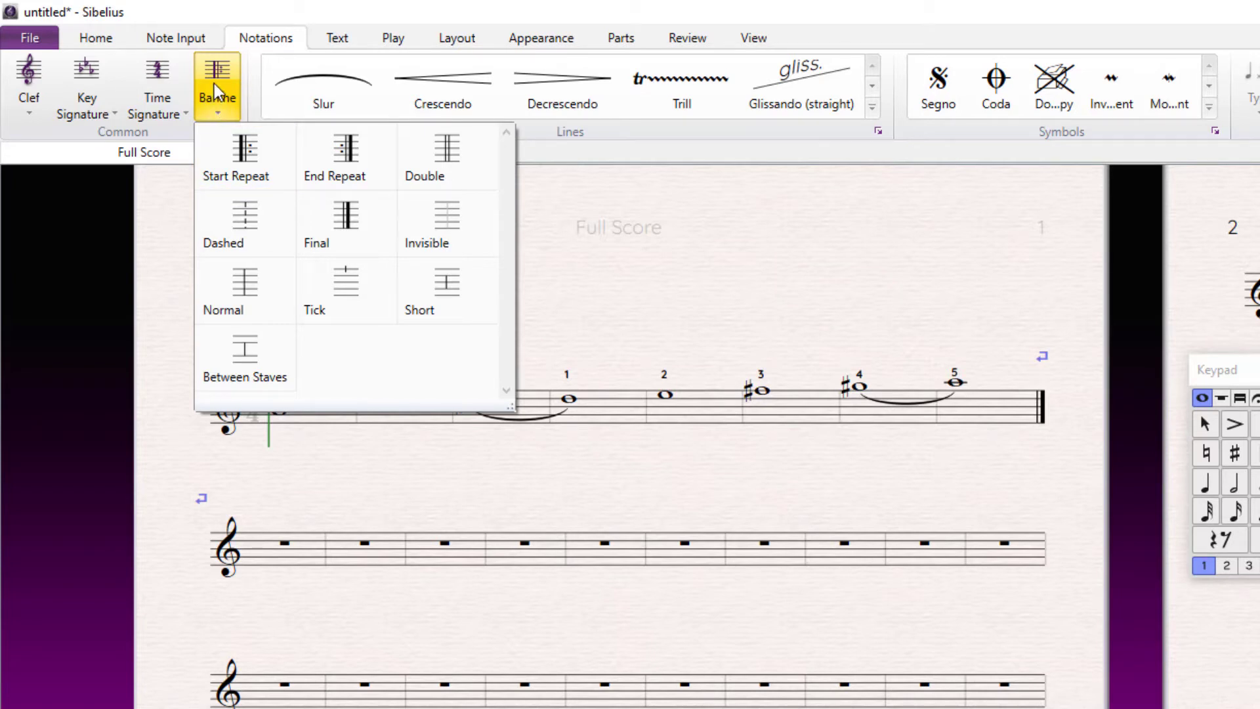
left_click(360, 234)
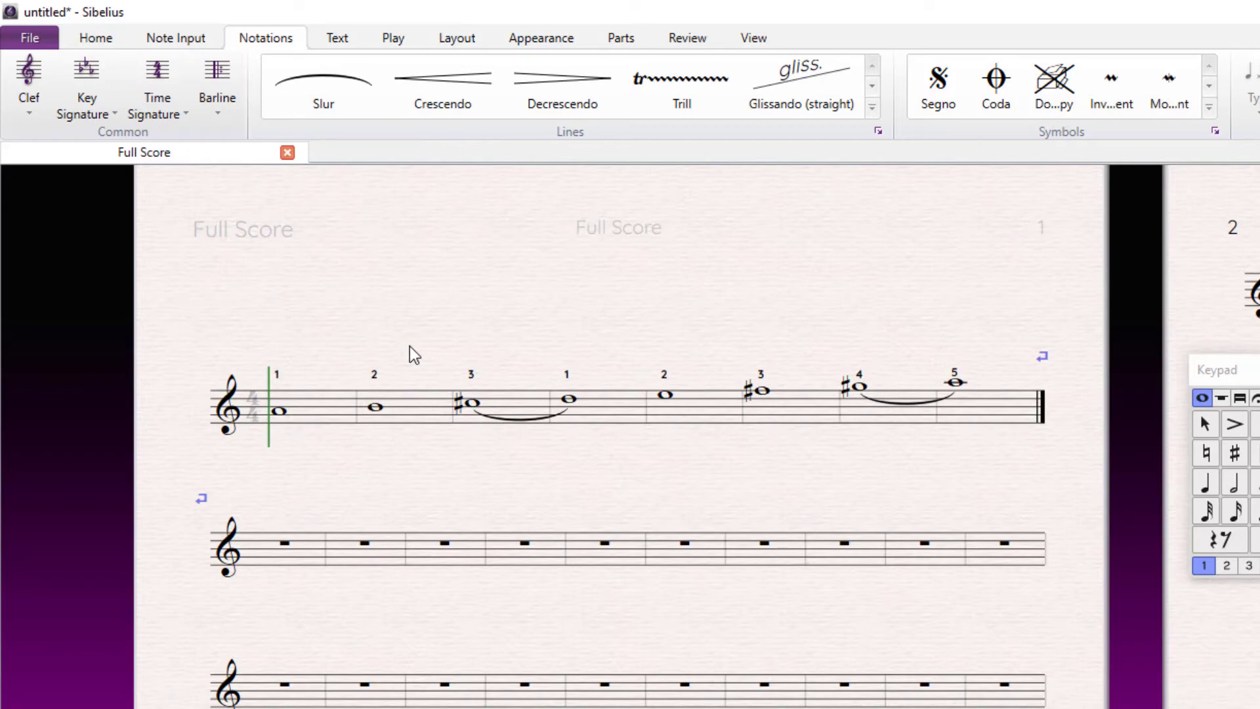